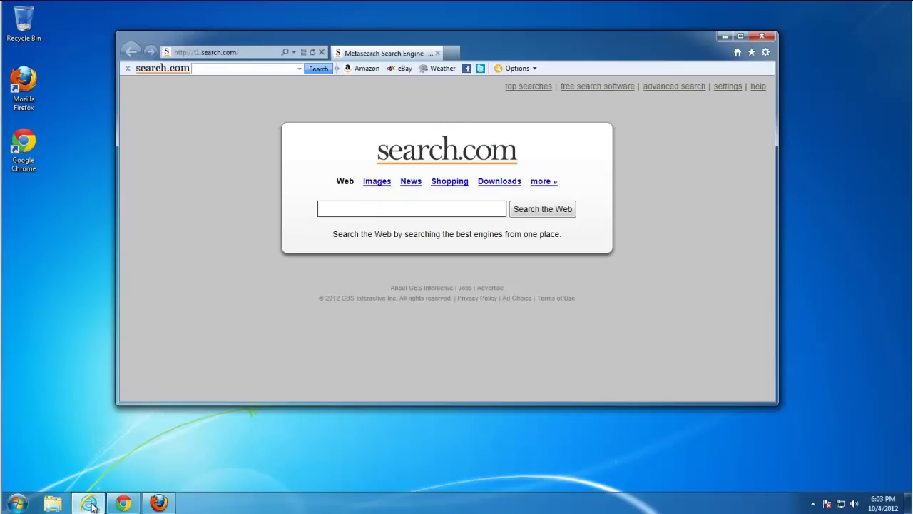
Open and close the Search.com toolbar dropdown in Internet Explorer to check its search engines
left_click(299, 68)
left_click(299, 68)
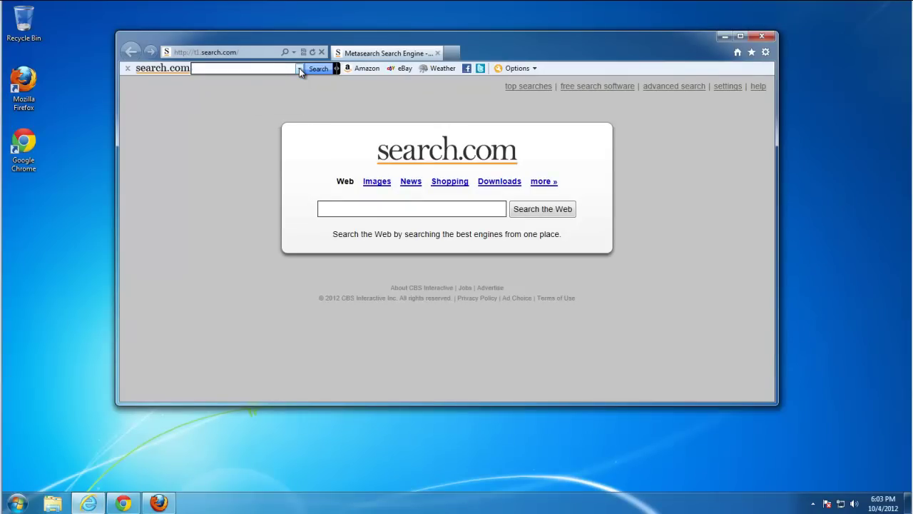
left_click(300, 68)
left_click(300, 69)
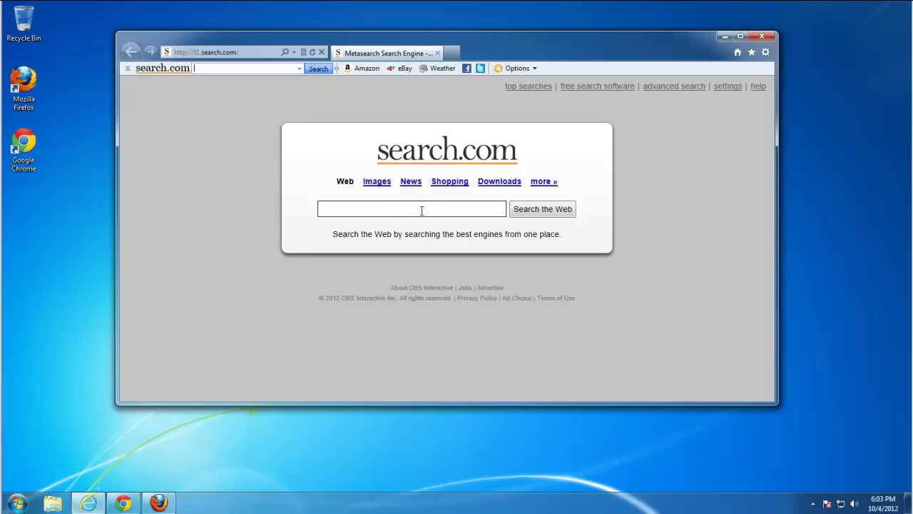
Minimize IE and bring up Chrome, then Firefox, confirming both open to search.com
left_click(724, 36)
mouse_move(158, 503)
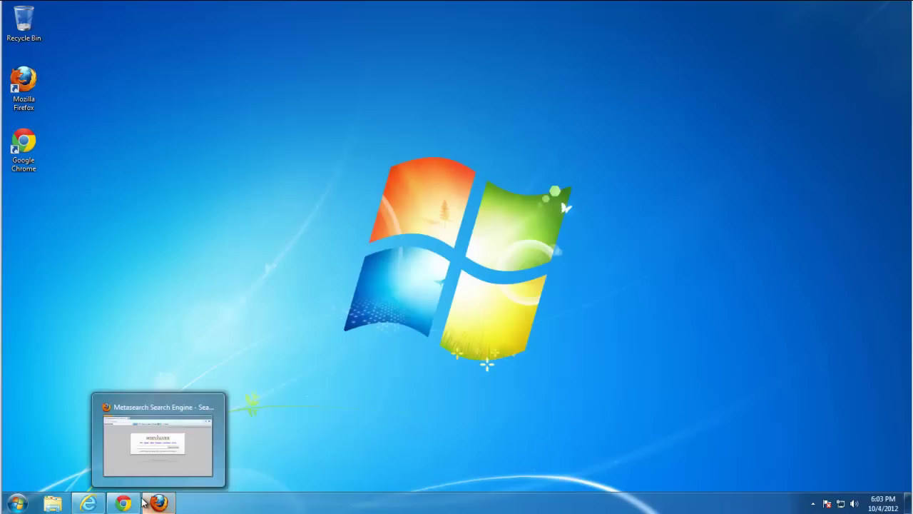
left_click(134, 504)
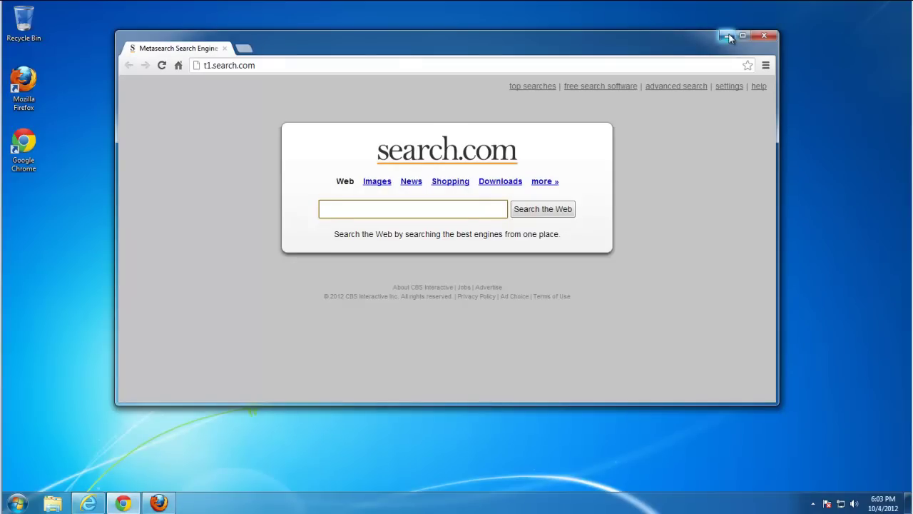
left_click(727, 36)
left_click(159, 504)
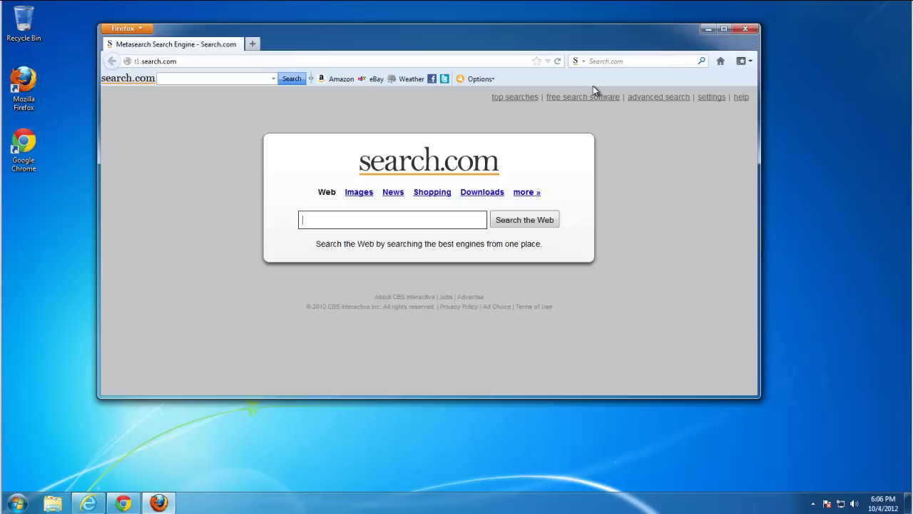
Close the Internet Explorer, Chrome and Firefox windows from the taskbar, then open Control Panel
left_click(708, 29)
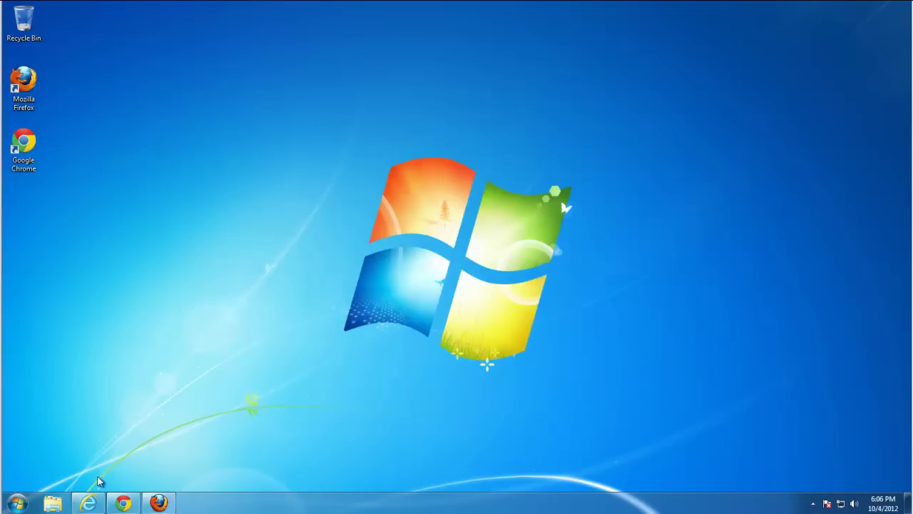
right_click(87, 502)
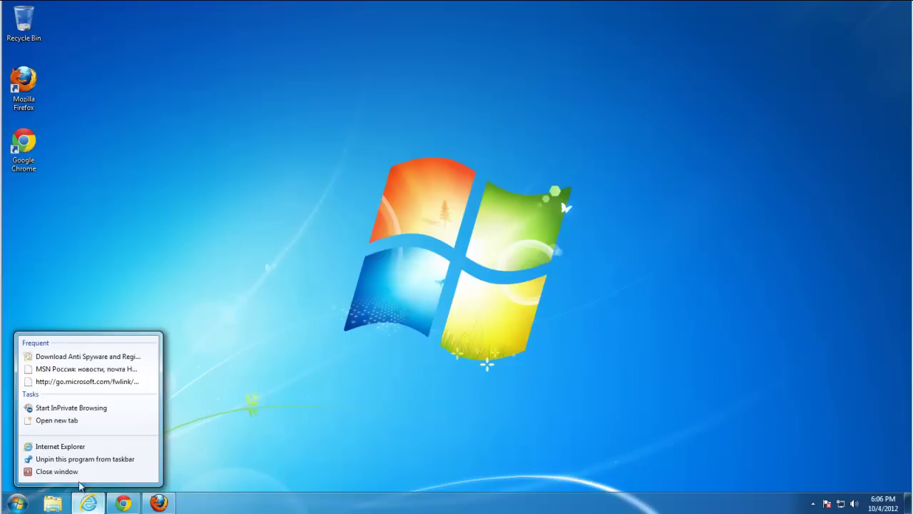
left_click(61, 472)
right_click(123, 503)
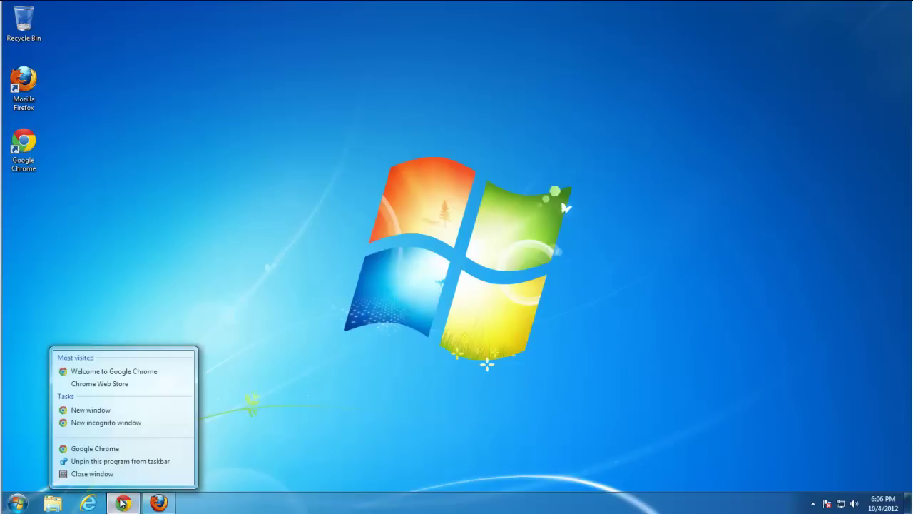
left_click(98, 474)
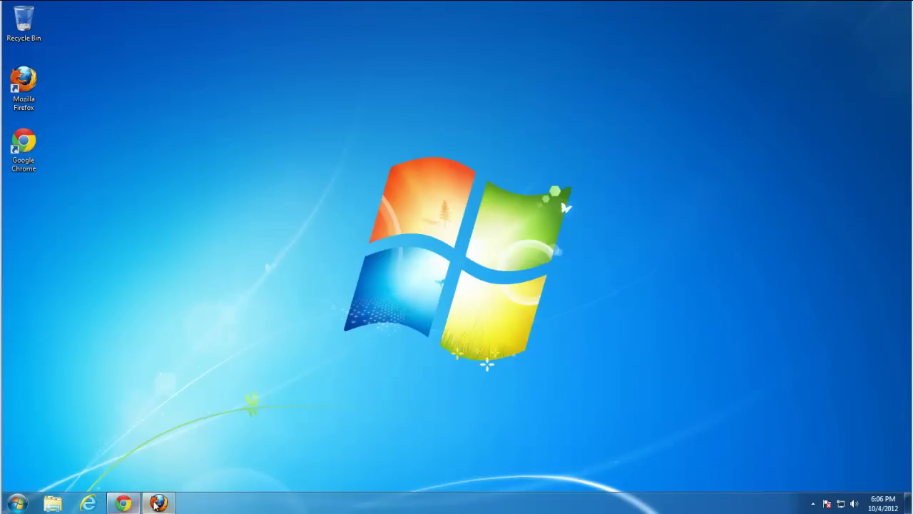
right_click(158, 504)
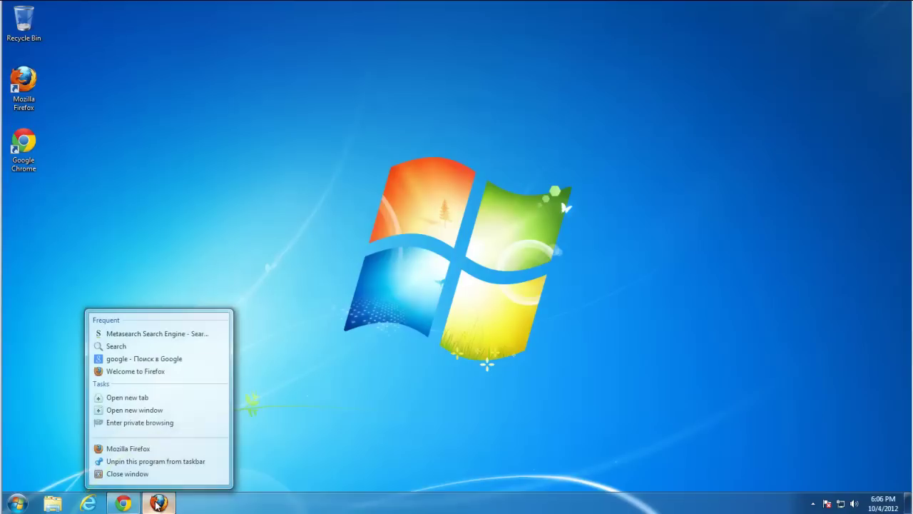
left_click(127, 471)
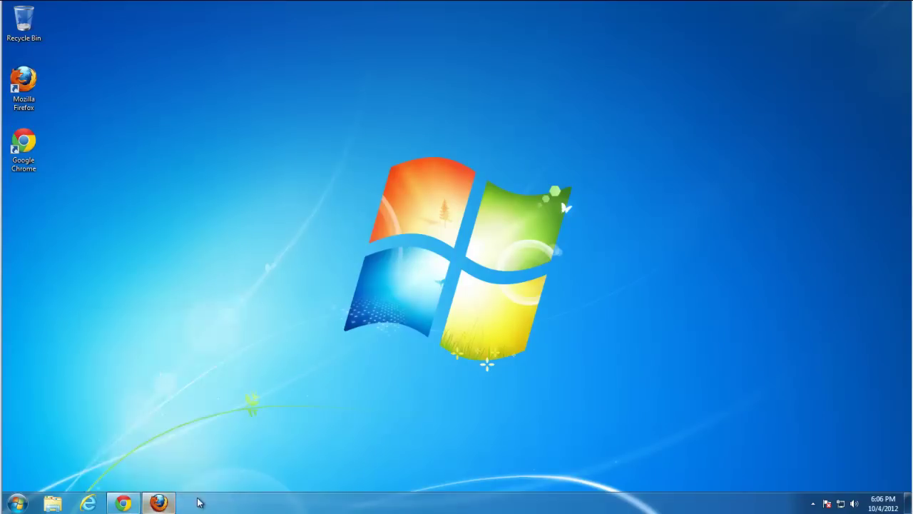
left_click(17, 504)
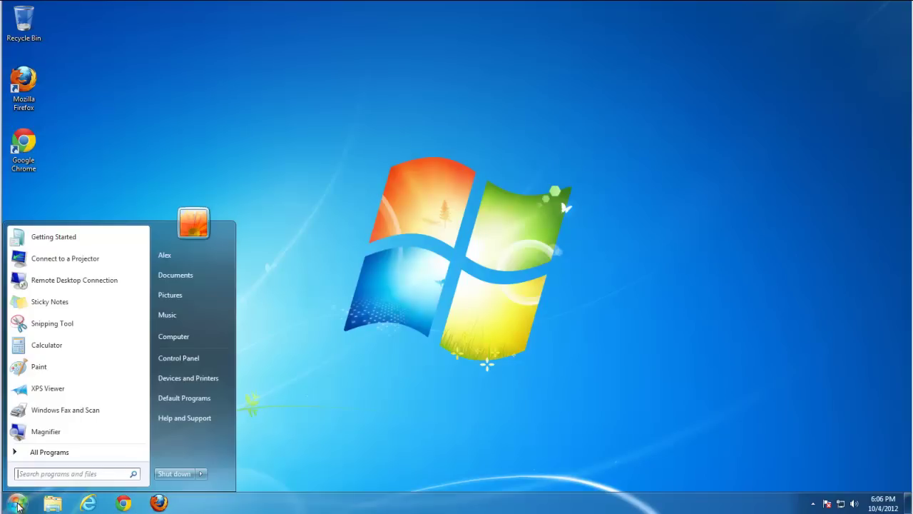
left_click(193, 357)
Uninstall Search.com Toolbar in Programs and Features, confirming Yes and allowing the UAC prompt
left_click(298, 294)
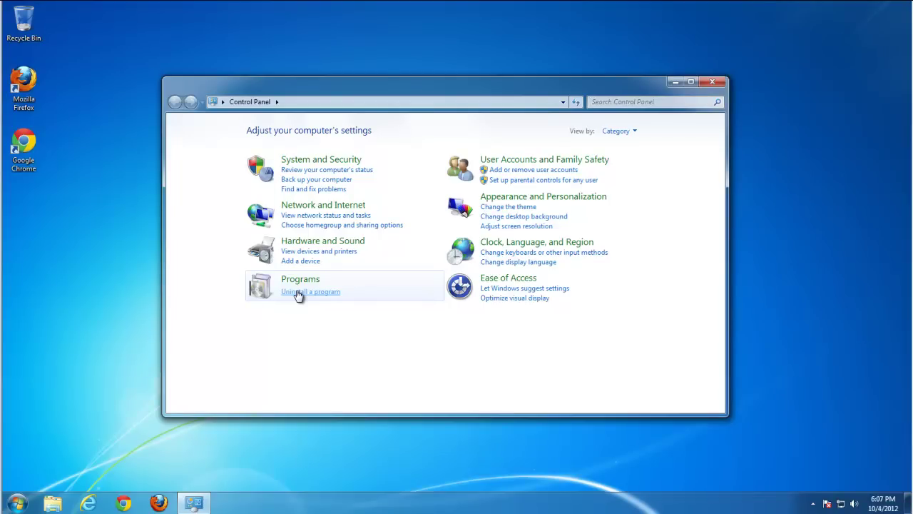
left_click(338, 253)
left_click(334, 172)
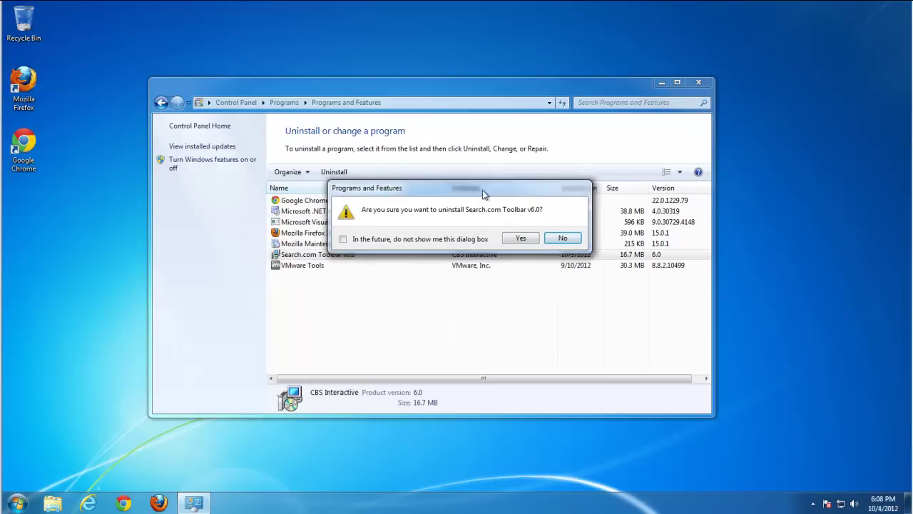
left_click_drag(490, 200, 498, 215)
left_click(519, 268)
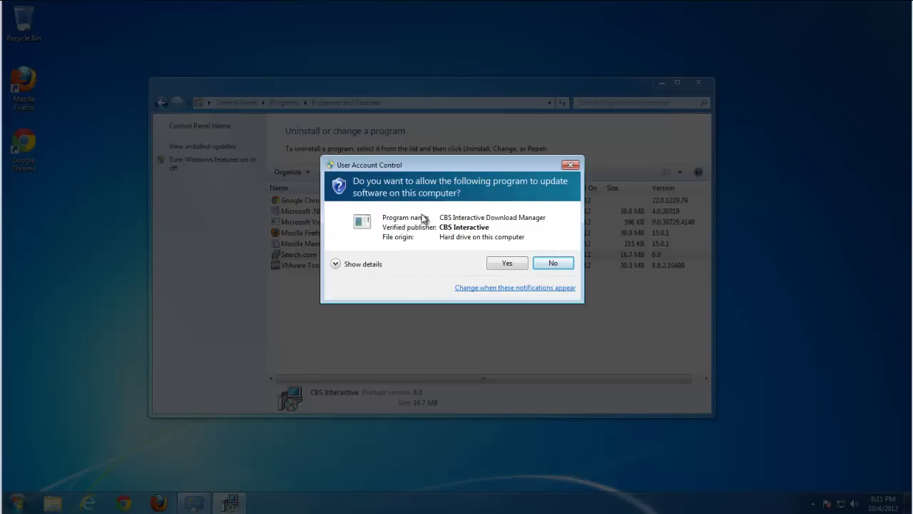
left_click(503, 266)
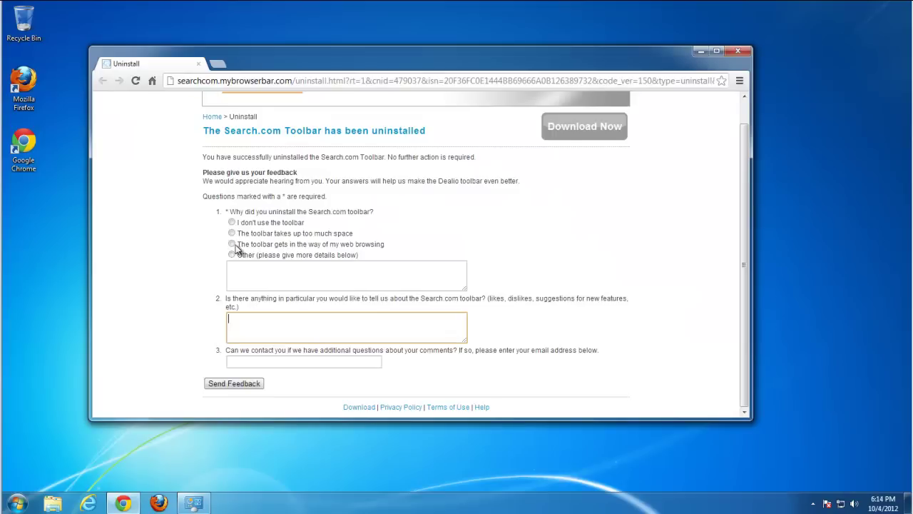
Submit the survey with reason 'The toolbar gets in the way of my web browsing', then close Chrome
left_click(231, 244)
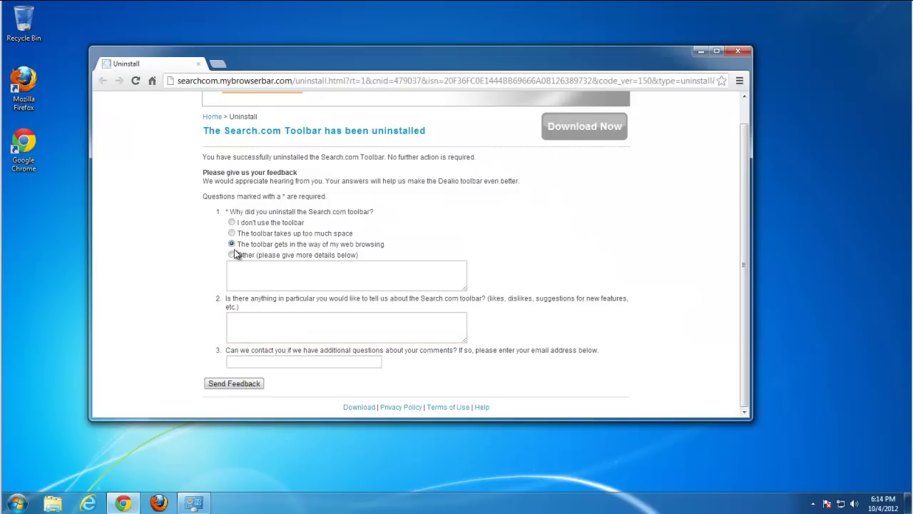
left_click(245, 383)
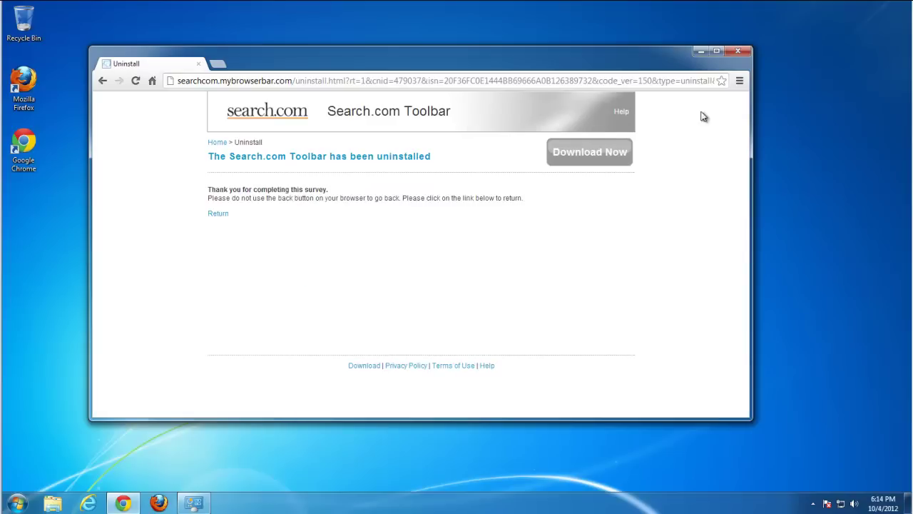
left_click(737, 50)
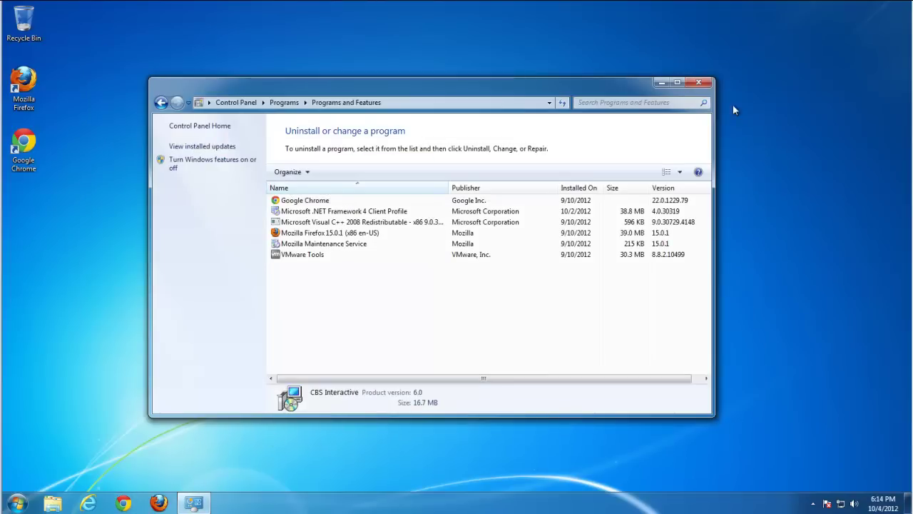
Set Internet Explorer's home page to about:blank in Internet Options and apply it
left_click(700, 83)
left_click(88, 503)
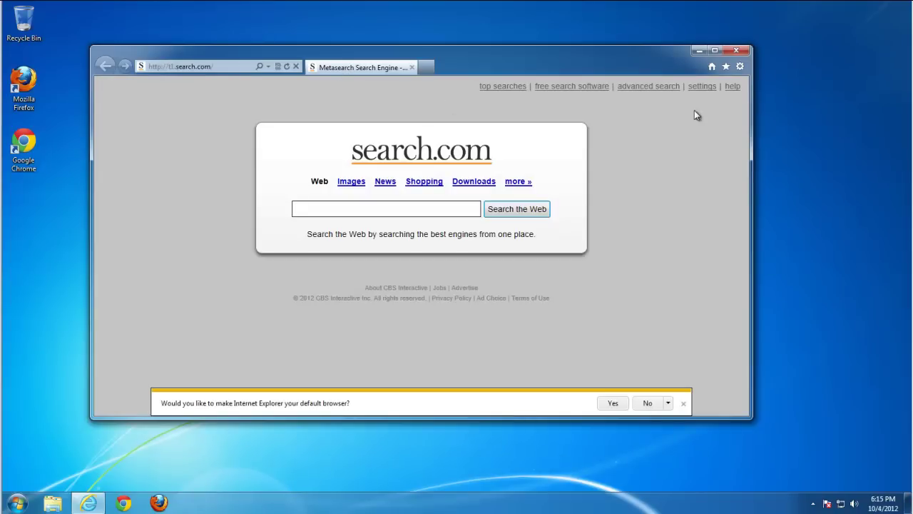
left_click(740, 66)
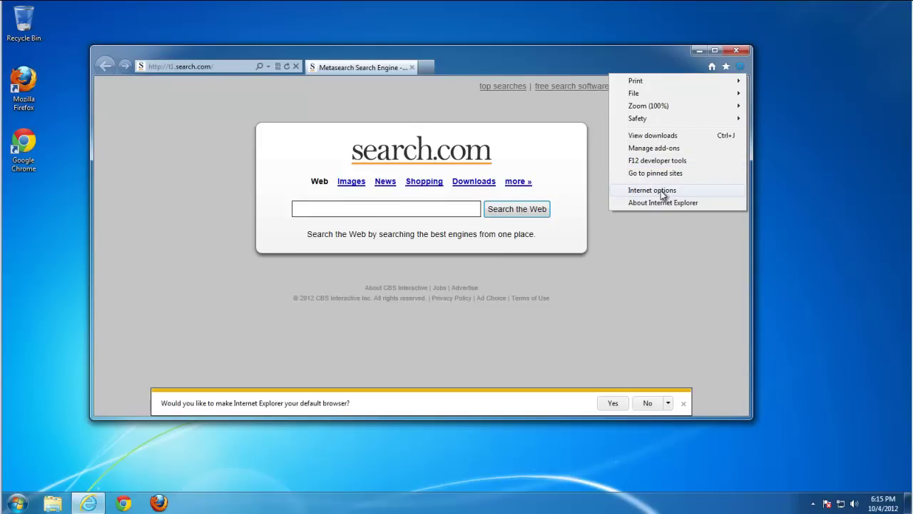
left_click(652, 190)
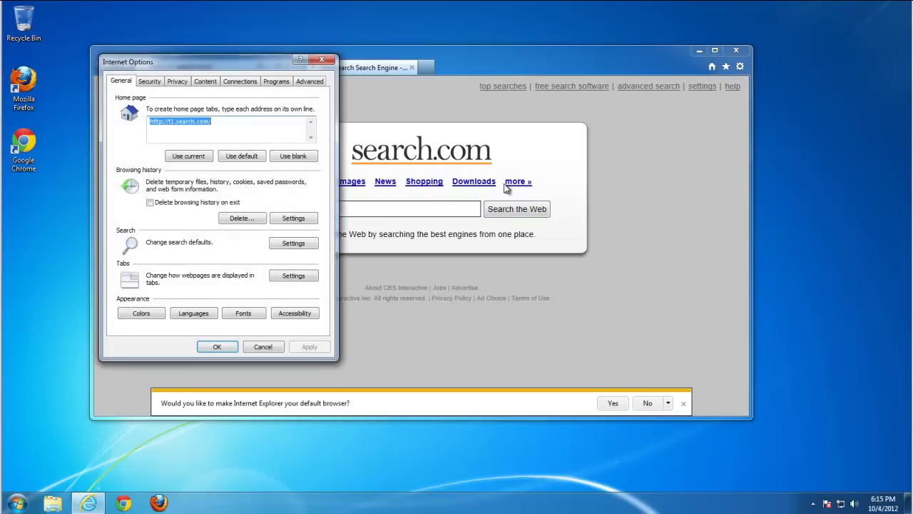
left_click_drag(198, 68, 377, 88)
left_click(472, 176)
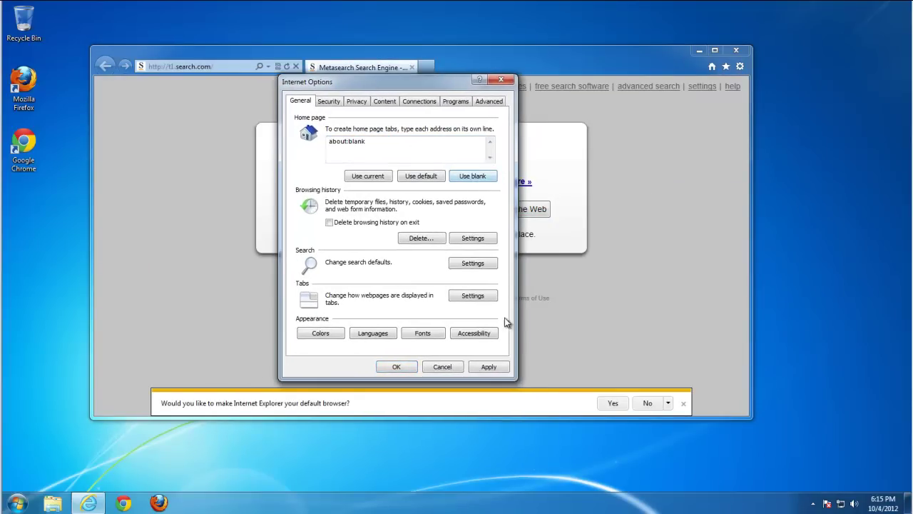
left_click(489, 367)
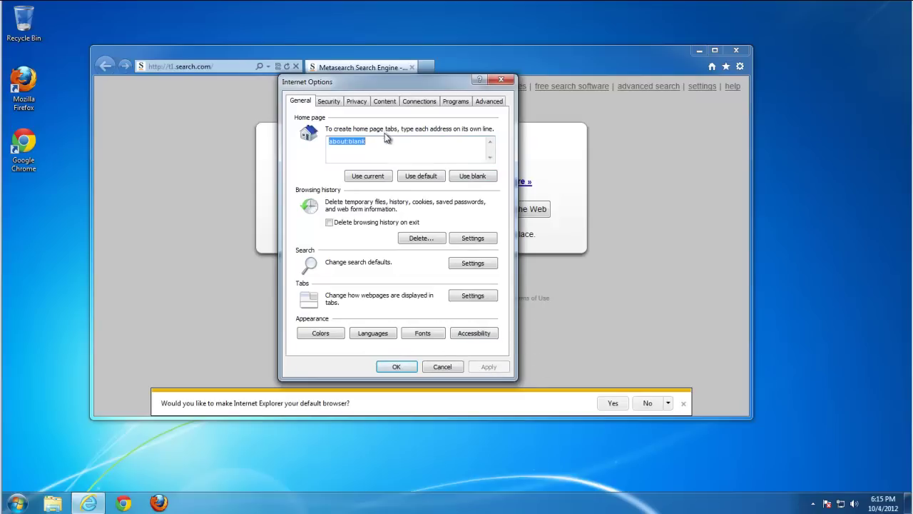
Make Bing Internet Explorer's default search provider
left_click(463, 268)
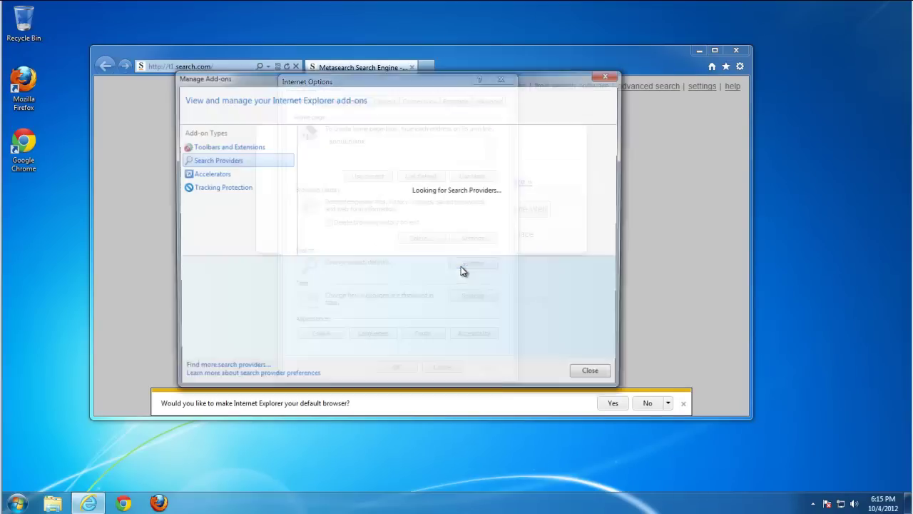
mouse_move(359, 83)
left_mouse_down()
mouse_move(348, 78)
mouse_move(363, 82)
left_mouse_up()
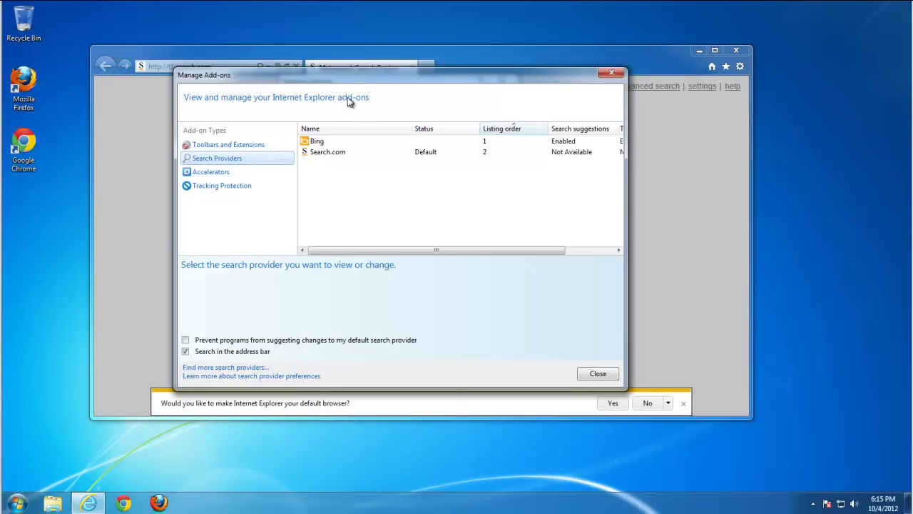
left_click(338, 154)
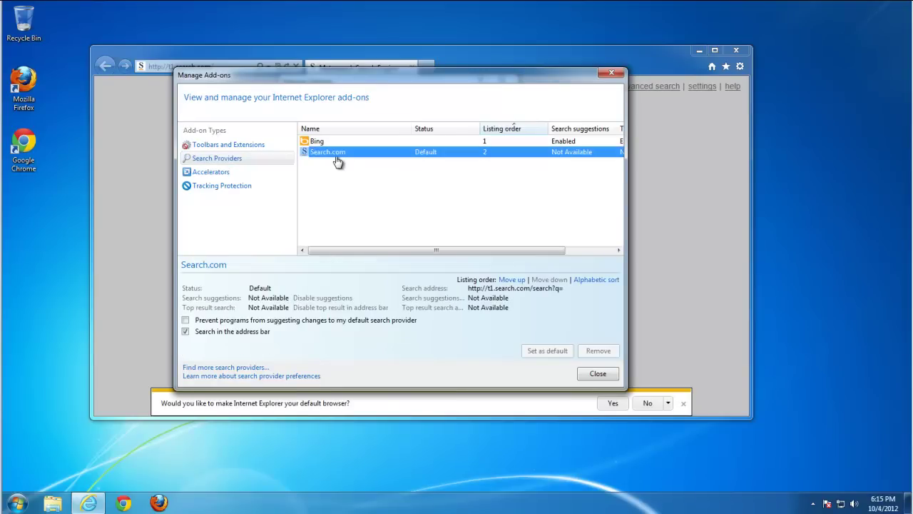
left_click(322, 144)
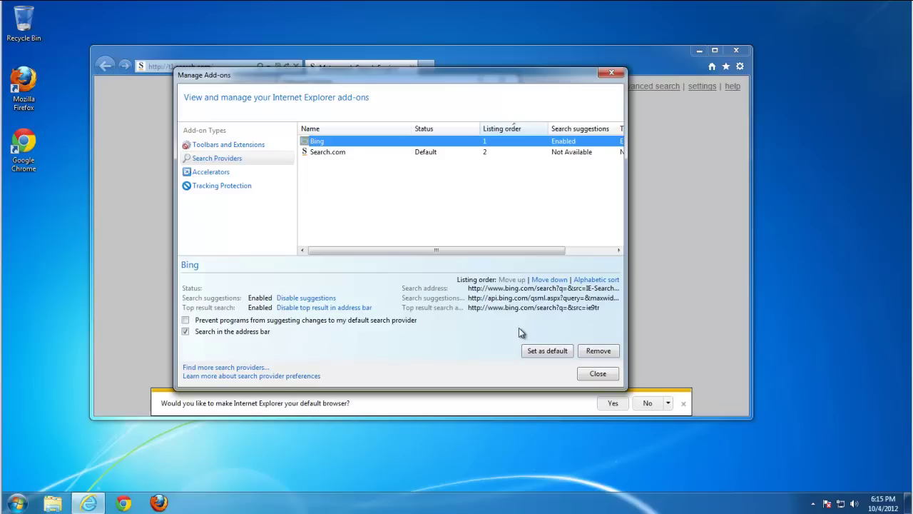
left_click(548, 350)
Remove Search.com from the search providers and review toolbars, accelerators and tracking protection lists
left_click(327, 152)
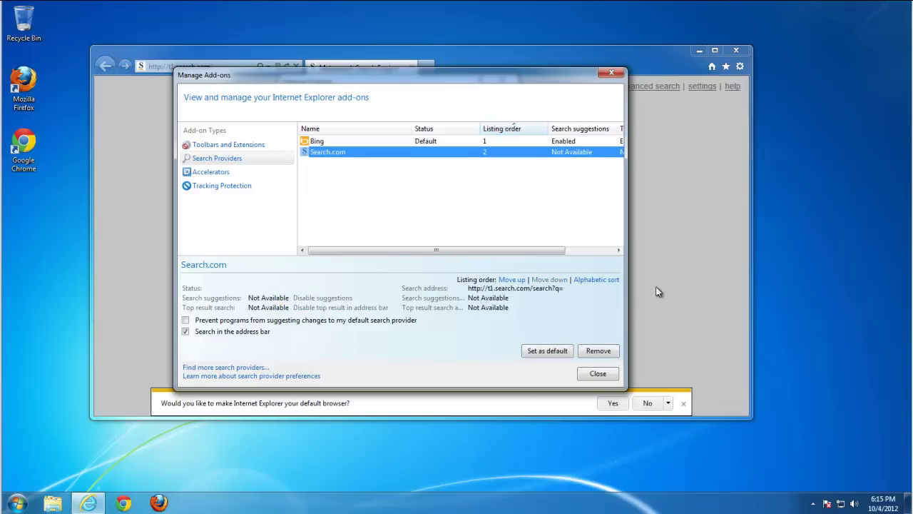
left_click(599, 350)
left_click(210, 146)
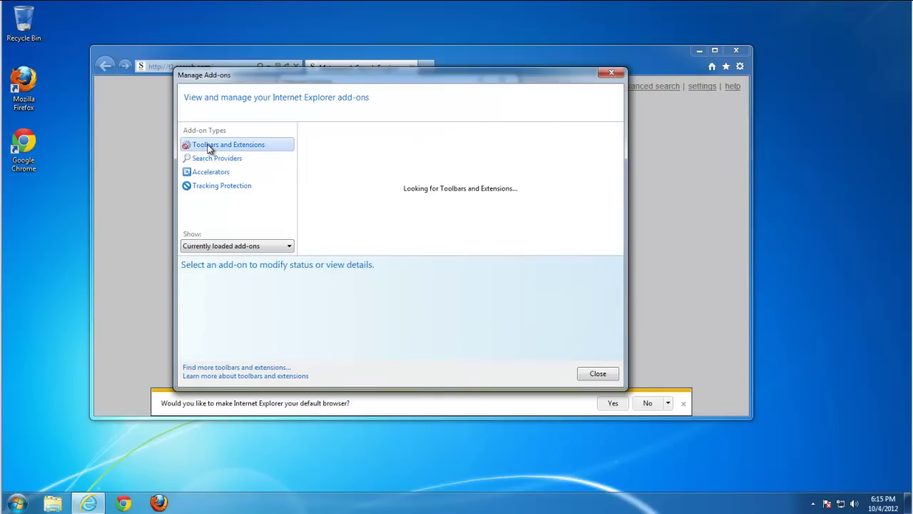
left_click(211, 173)
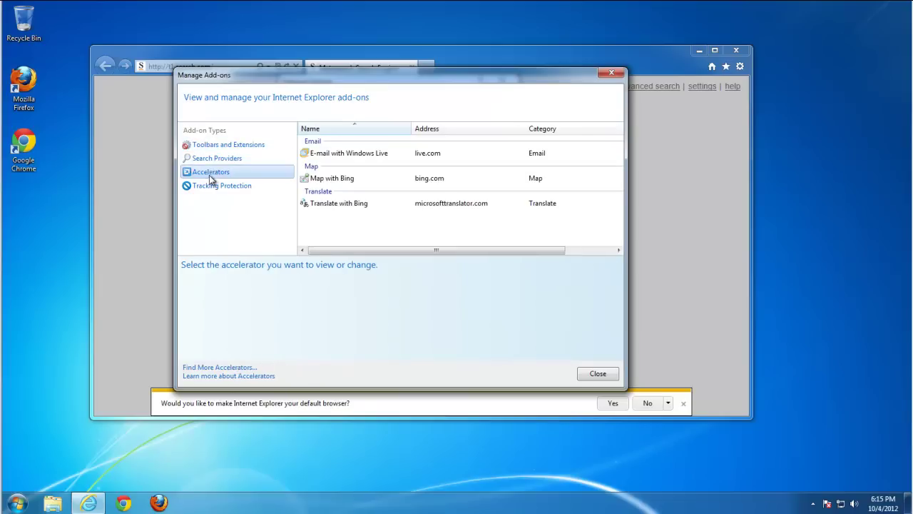
left_click(214, 186)
Delete Internet Explorer's browsing history, including download history
left_click(598, 373)
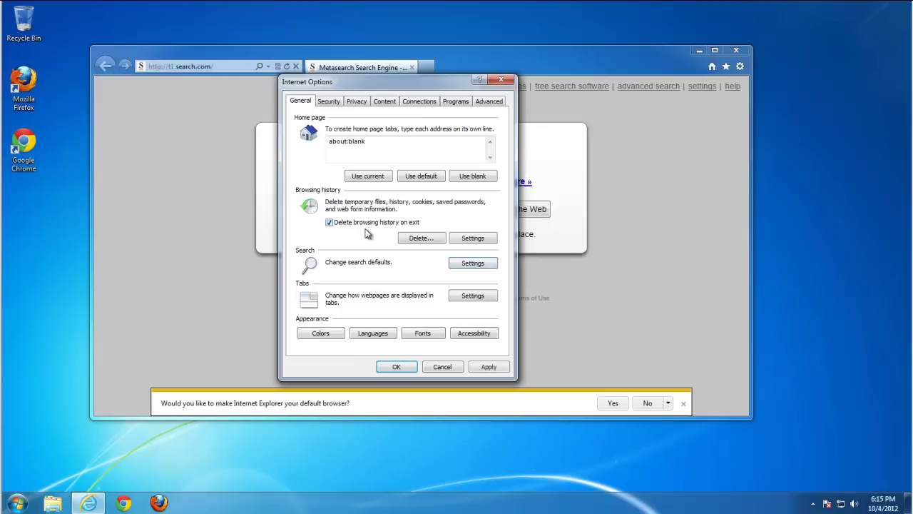
left_click(420, 237)
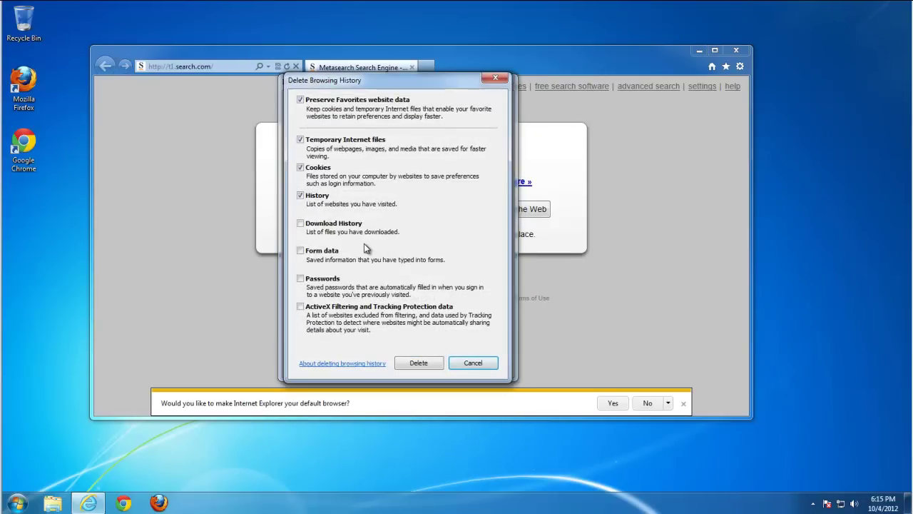
left_click(300, 223)
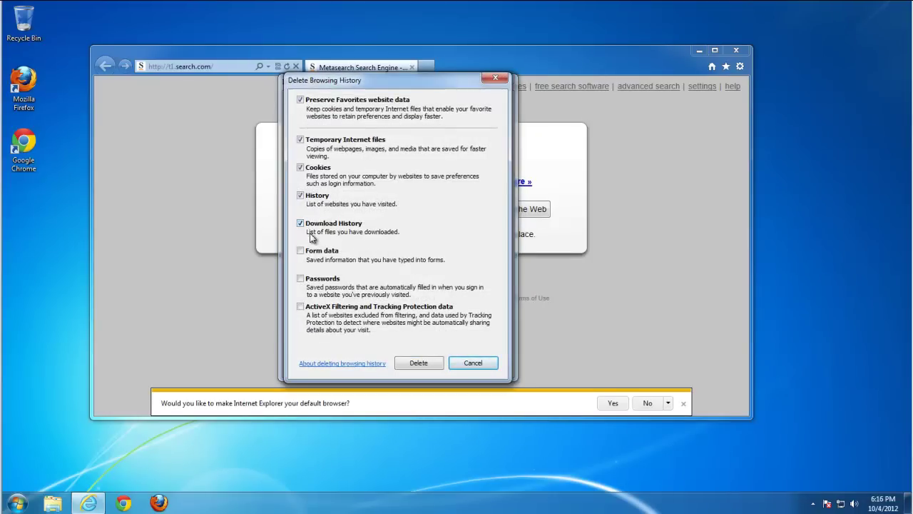
left_click(422, 365)
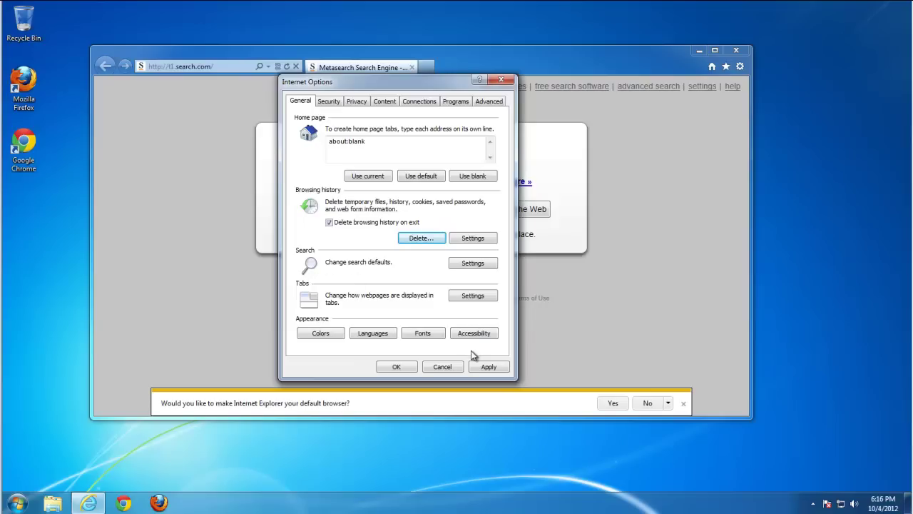
Save the Internet Options, decline making IE the default browser, and close IE
left_click(490, 371)
left_click(397, 367)
left_click(647, 403)
left_click(736, 50)
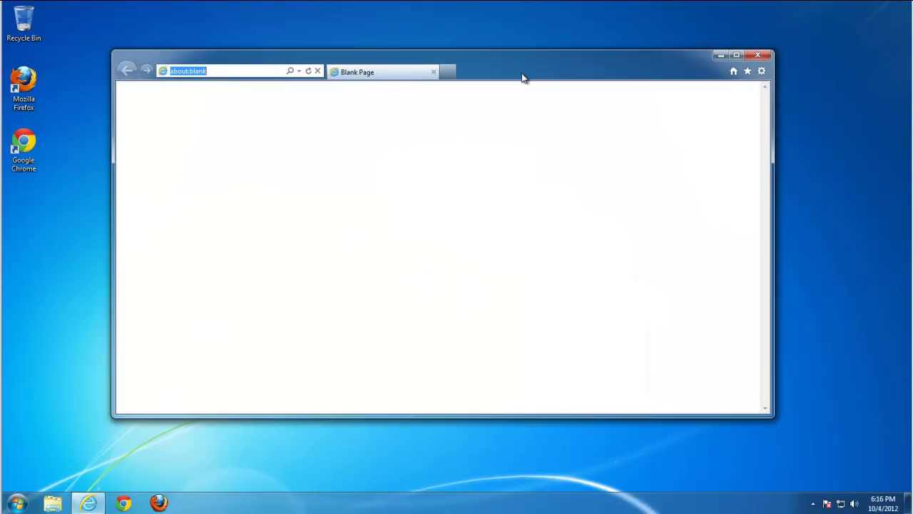
Search 'google' from IE's address bar to confirm Bing results, then minimize IE
type("google")
key("Return")
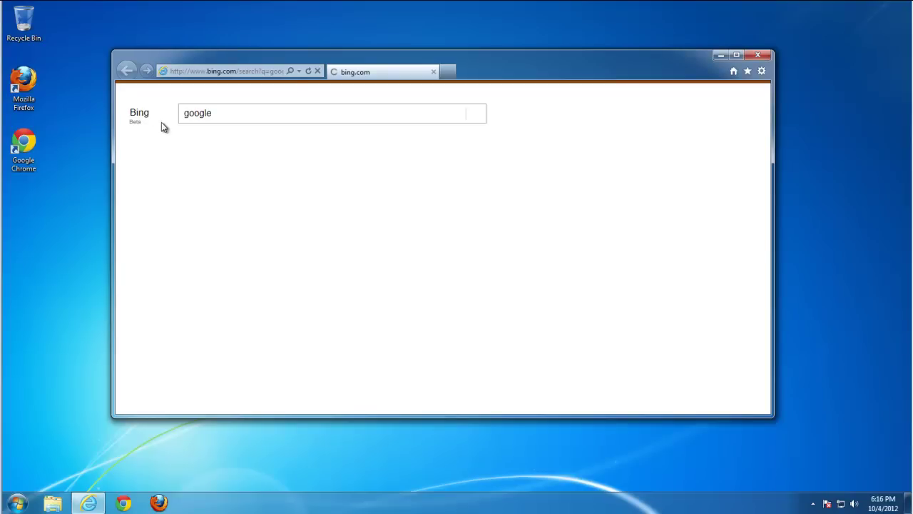
left_click_drag(292, 61, 302, 60)
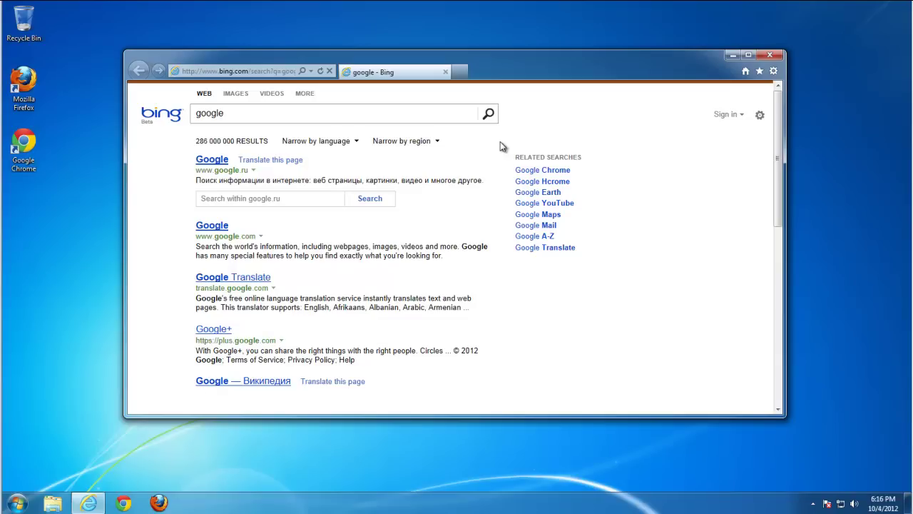
left_click(738, 55)
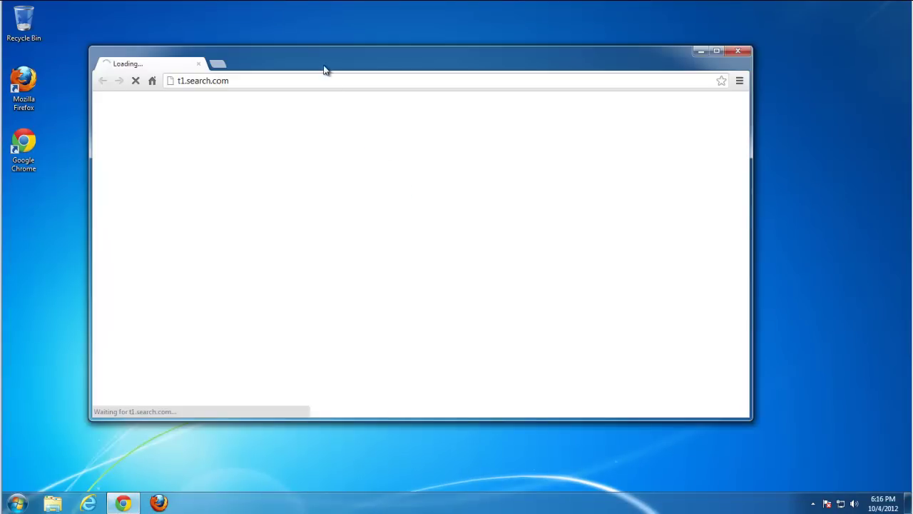
Remove the Searchya 'New Tab' extension from Chrome's Extensions page
left_click_drag(316, 66, 337, 62)
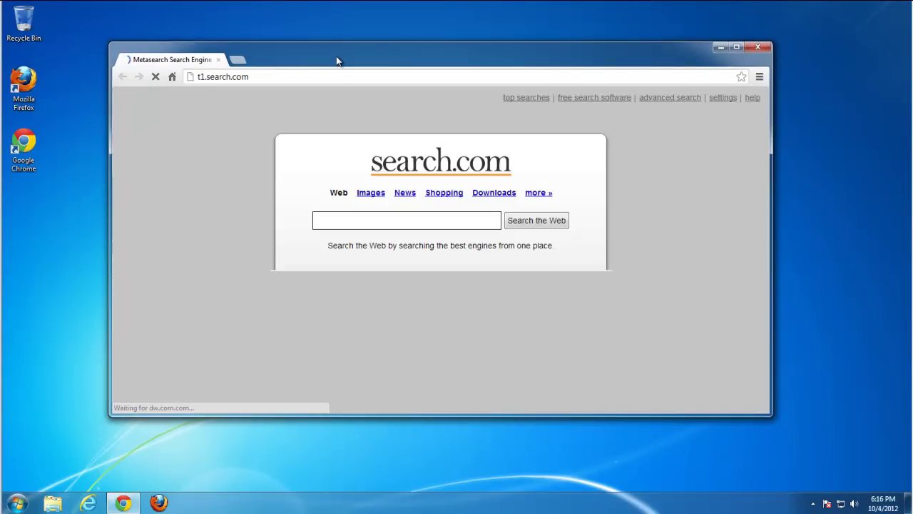
left_click(759, 79)
left_click(636, 276)
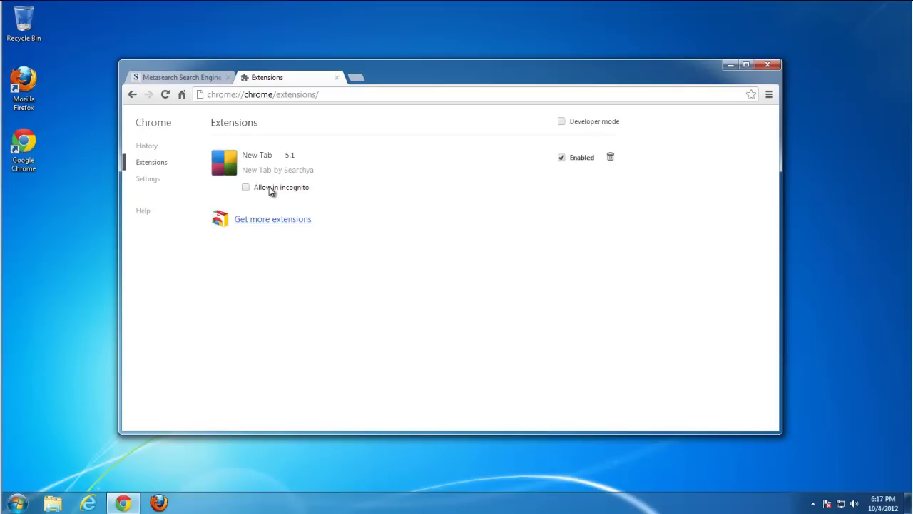
left_click(614, 157)
left_click(452, 278)
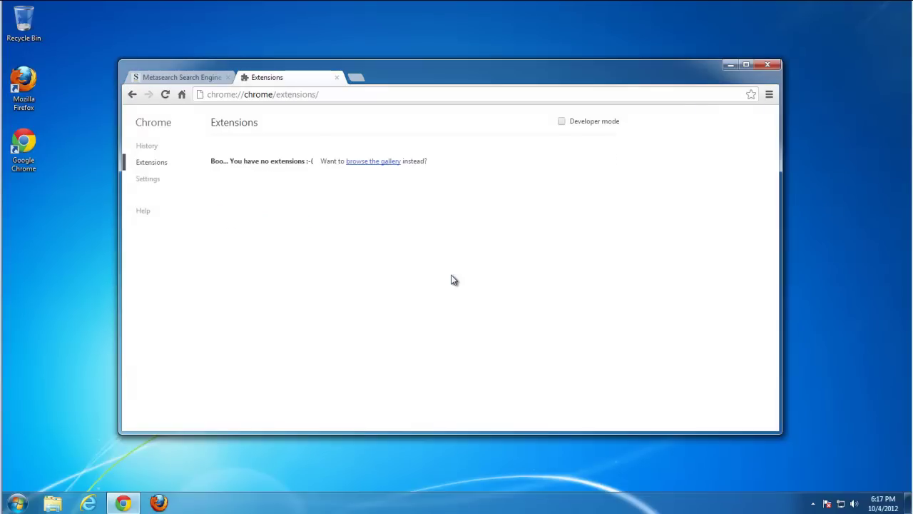
Delete the Search.com entry from Chrome's startup pages so it opens the New Tab page
left_click(148, 179)
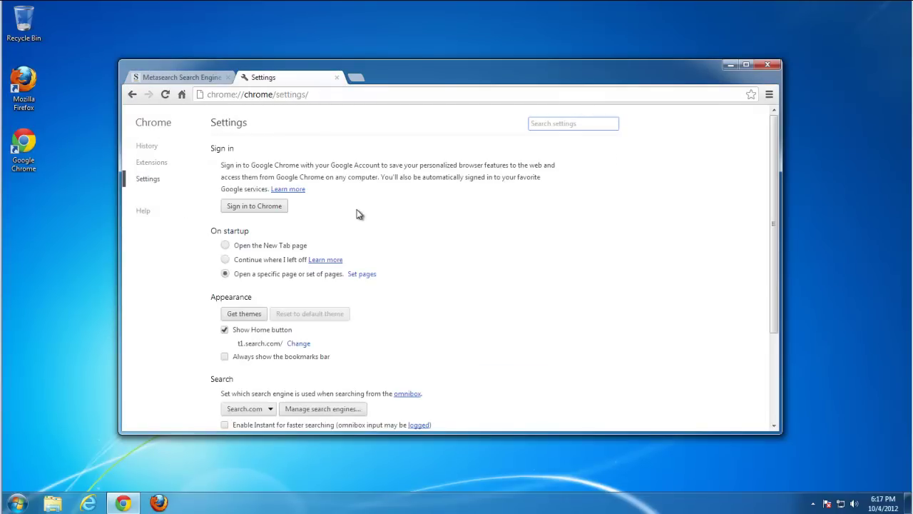
left_click(360, 274)
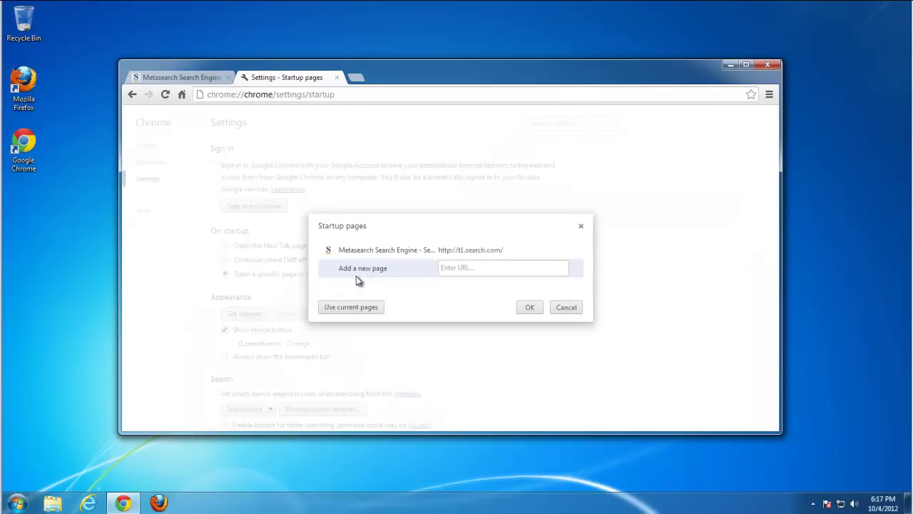
left_click(575, 249)
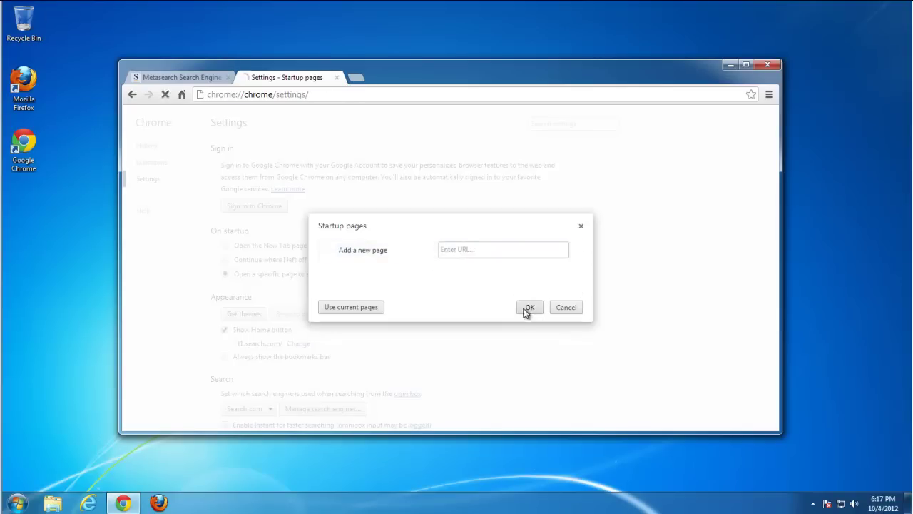
left_click(529, 308)
scroll(300, 279, "down", 1)
left_click(298, 286)
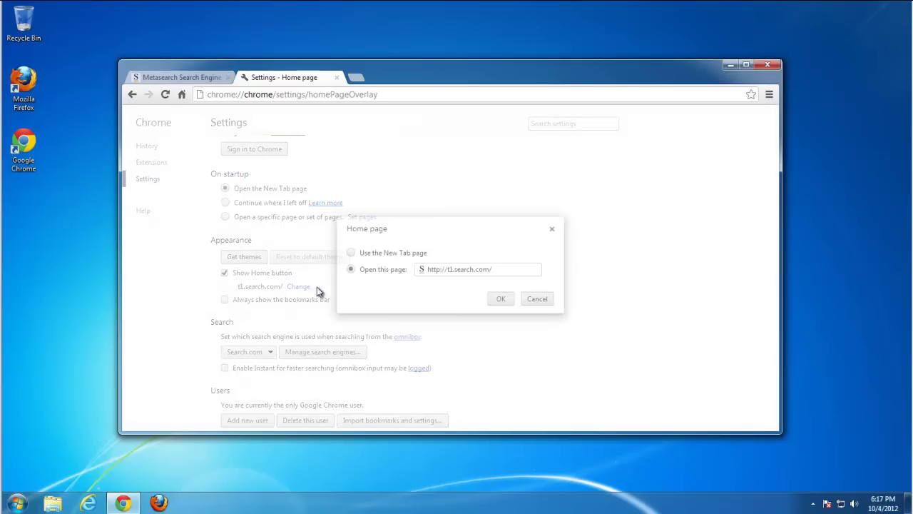
left_click_drag(445, 272, 514, 274)
left_click(473, 274)
left_click_drag(449, 274, 539, 272)
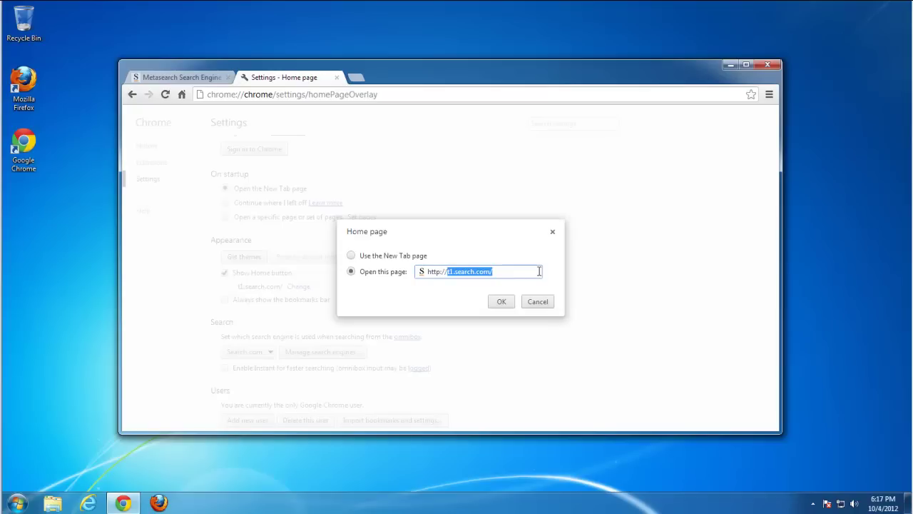
type("www.")
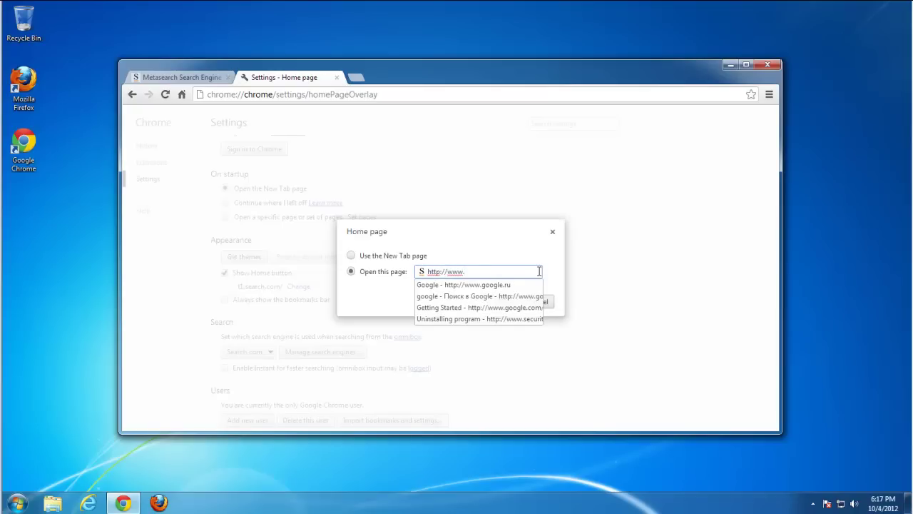
type("google.")
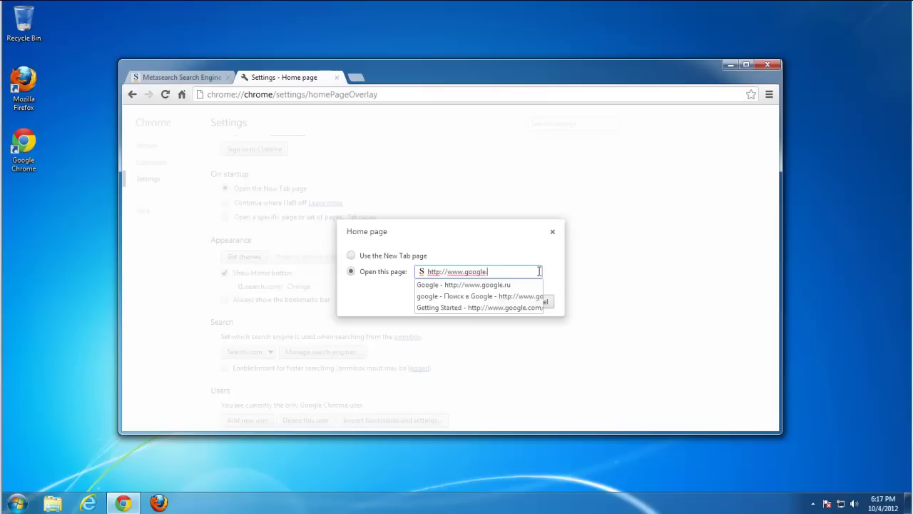
type("com")
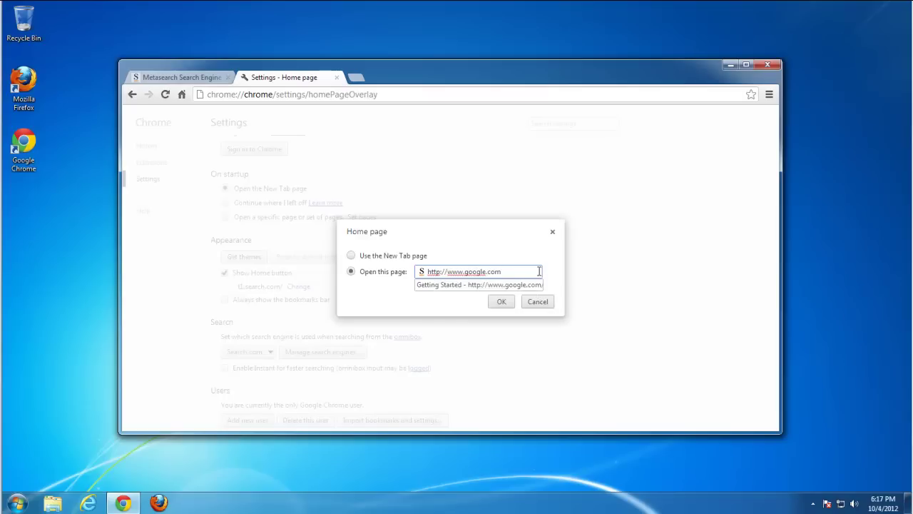
left_click(501, 303)
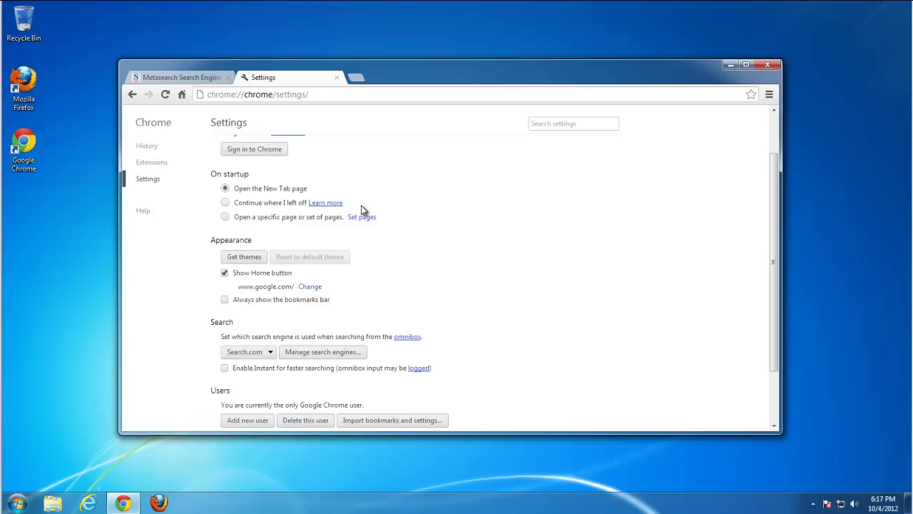
Make Google Chrome's default search engine and delete Search.com from the search engines list
scroll(348, 266, "down", 1)
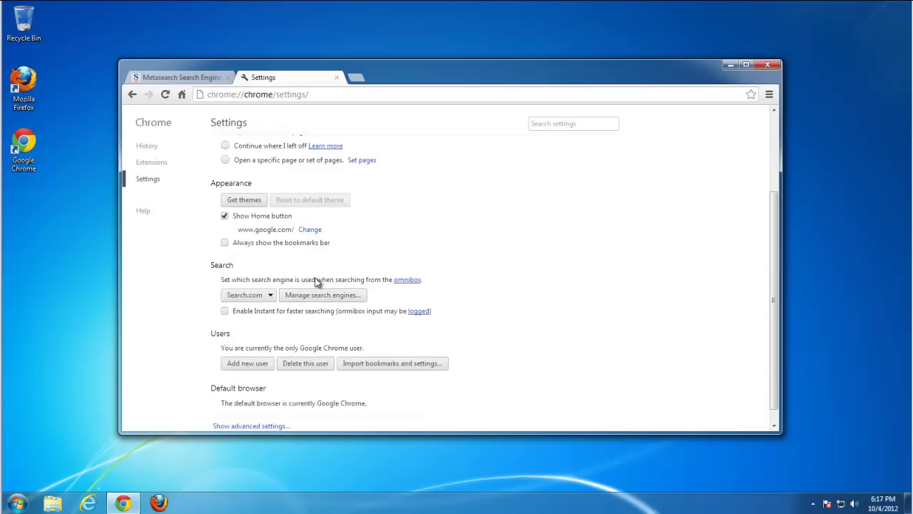
left_click(322, 295)
mouse_move(442, 199)
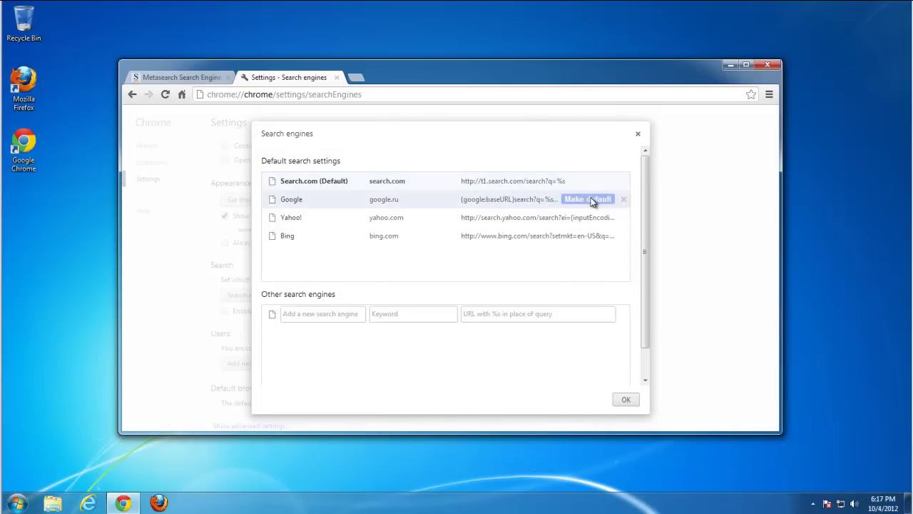
left_click(590, 199)
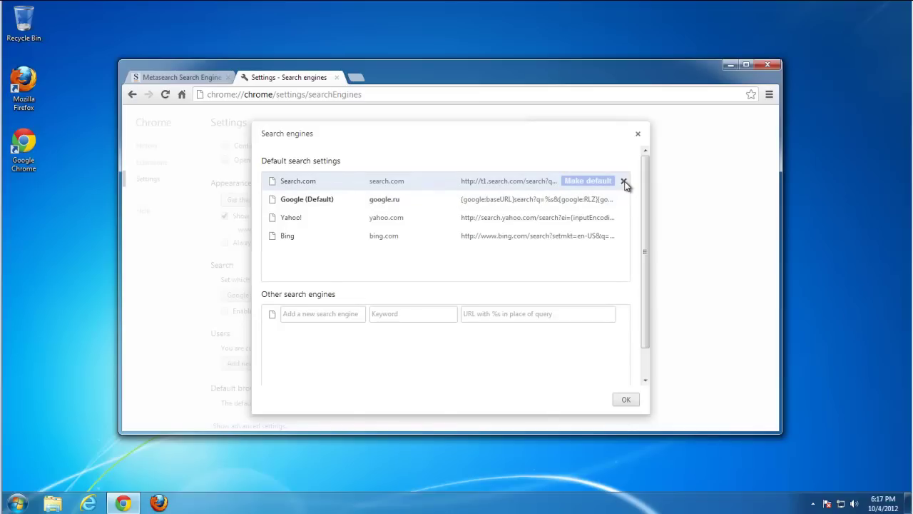
left_click(624, 183)
left_click(628, 400)
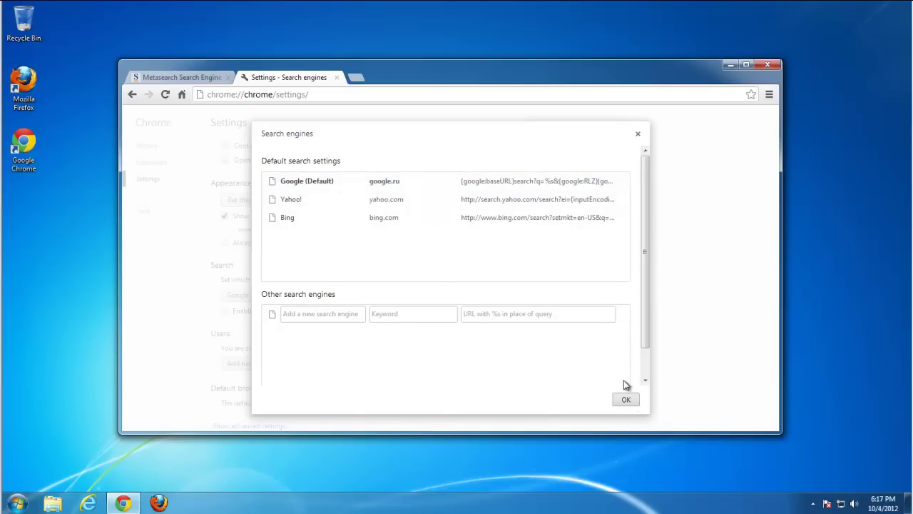
Scroll up and down the Chrome settings page to review the updated search settings
scroll(379, 288, "down", 1)
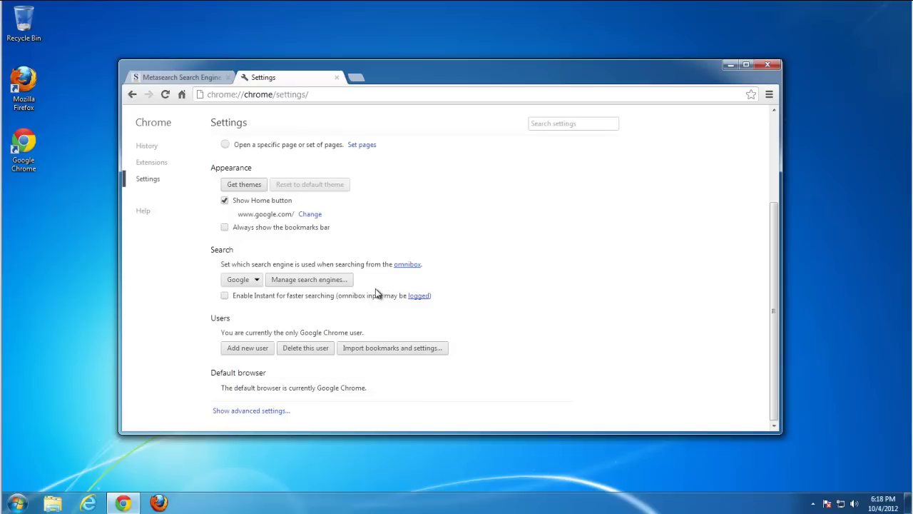
scroll(385, 288, "up", 3)
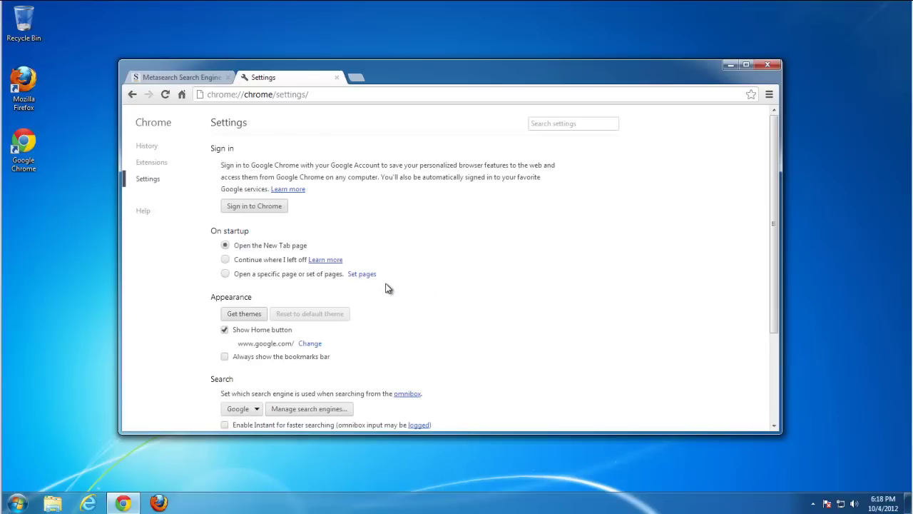
scroll(386, 288, "down", 3)
scroll(385, 289, "up", 3)
scroll(385, 288, "down", 3)
scroll(385, 288, "down", 1)
scroll(386, 290, "up", 3)
scroll(386, 290, "down", 3)
scroll(385, 290, "up", 3)
scroll(275, 205, "down", 3)
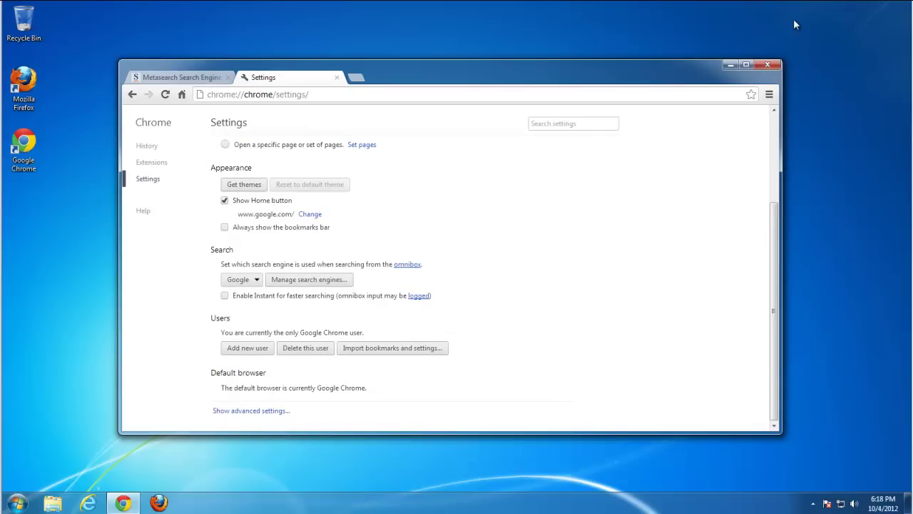
Restart Chrome to confirm it opens a plain New Tab page, then close it and launch Firefox
left_click(767, 64)
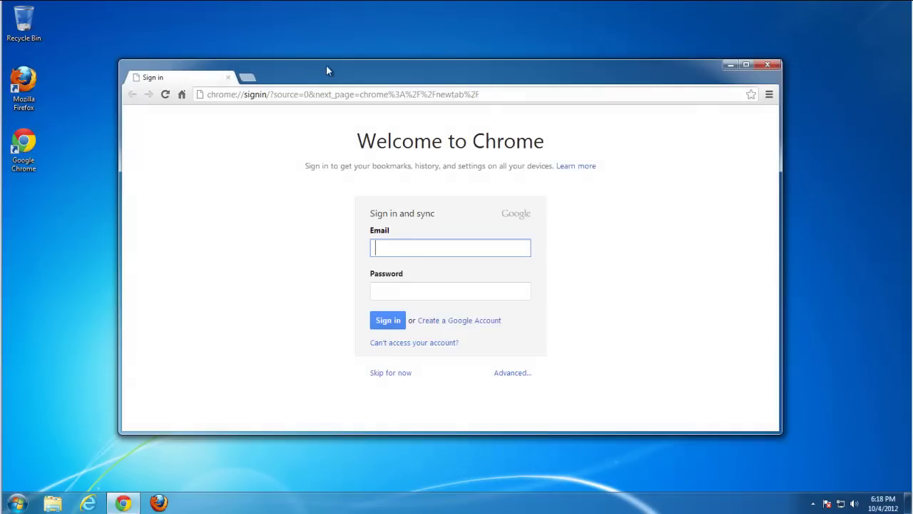
left_click_drag(326, 65, 301, 65)
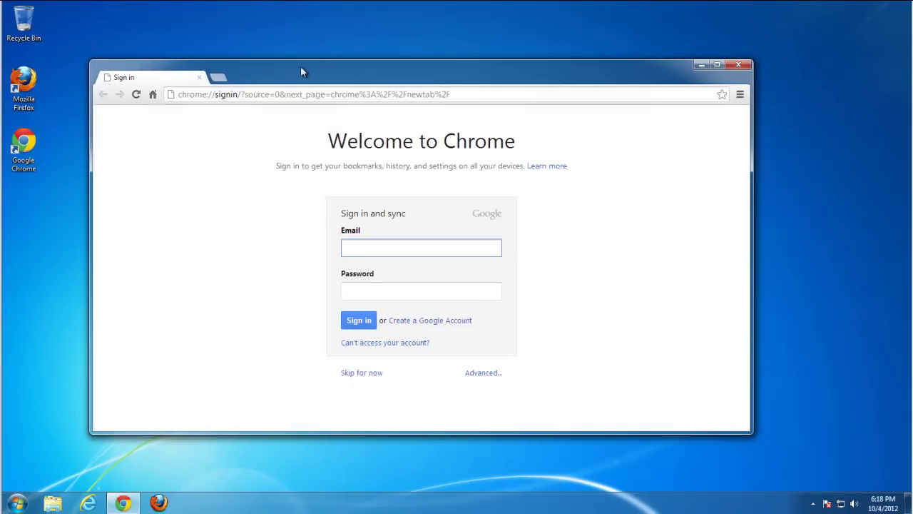
left_click(218, 78)
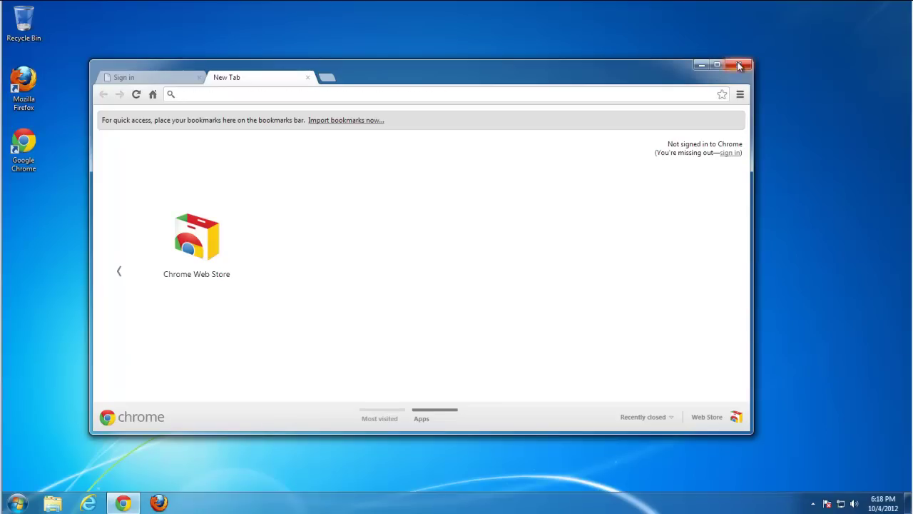
left_click(738, 64)
left_click(160, 503)
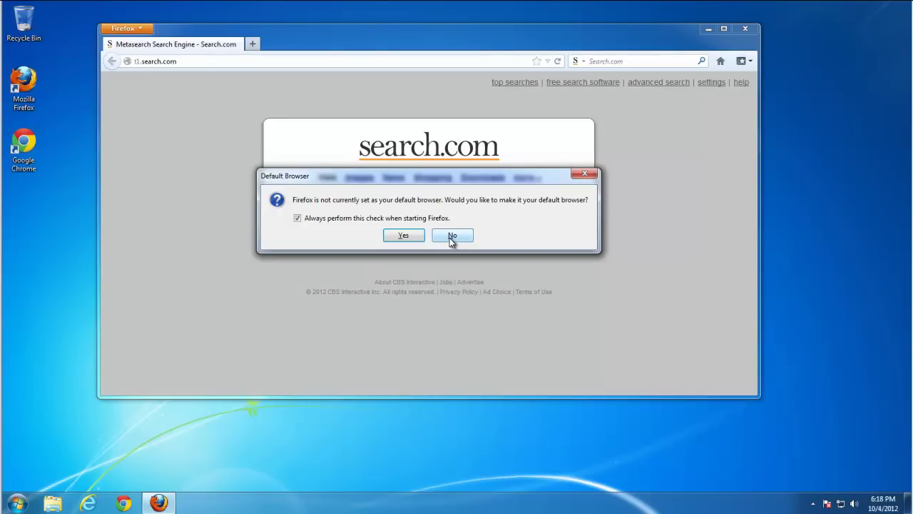
Decline the default-browser prompt and remove Search.com from Firefox's search engines
left_click(452, 237)
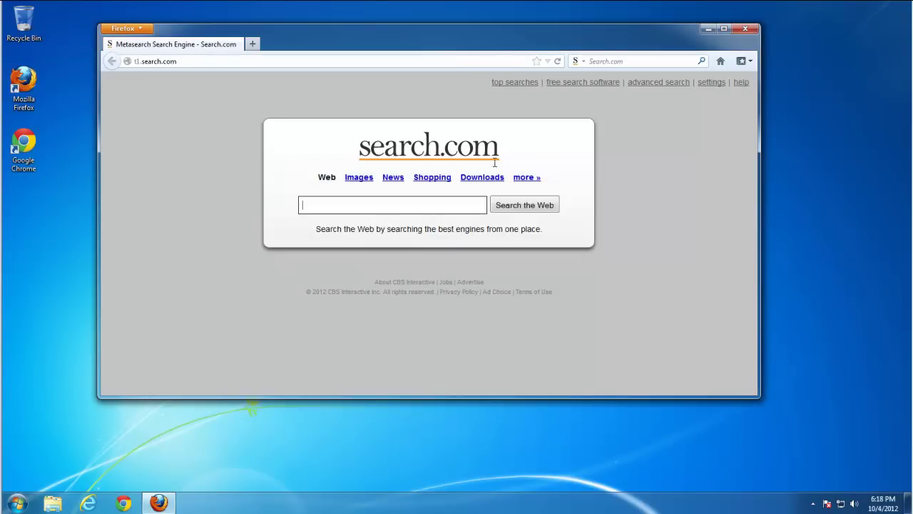
left_click(582, 62)
left_click(608, 159)
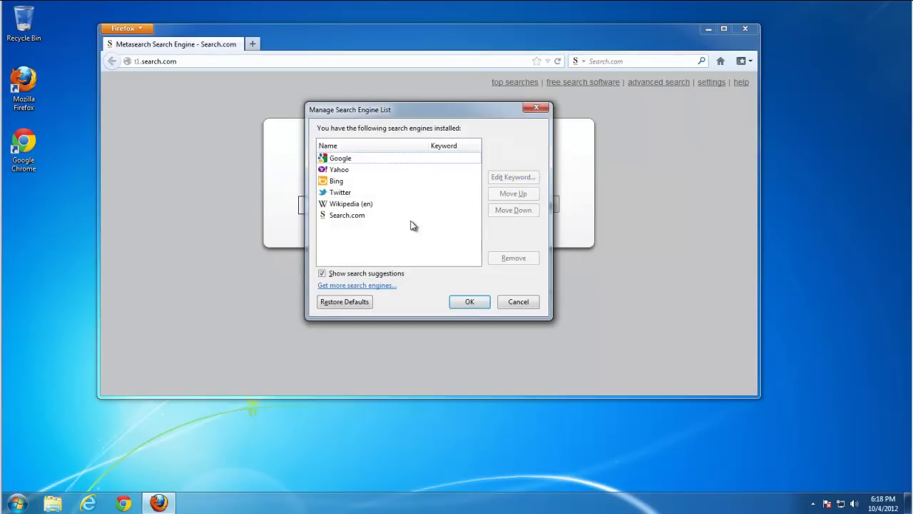
left_click(350, 215)
left_click(516, 261)
left_click(468, 301)
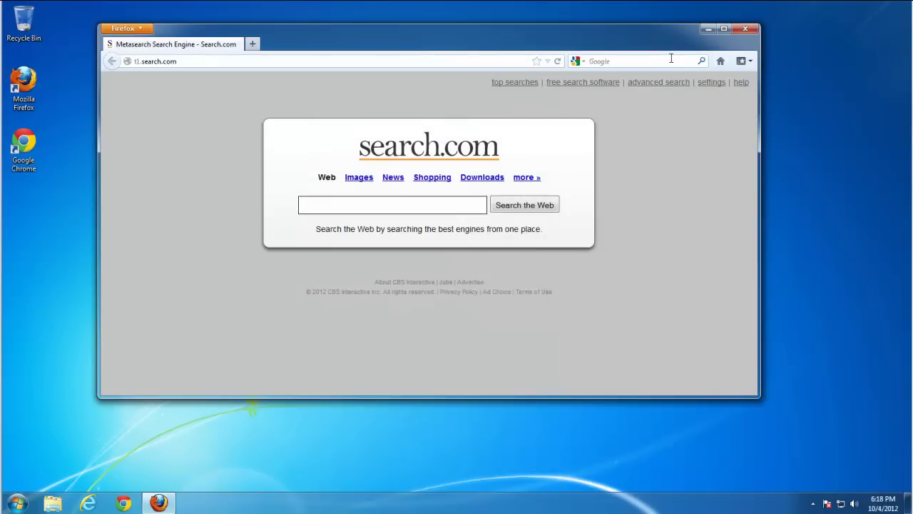
Check the Firefox Add-ons manager to confirm no extensions are installed
left_click(139, 28)
left_click(236, 90)
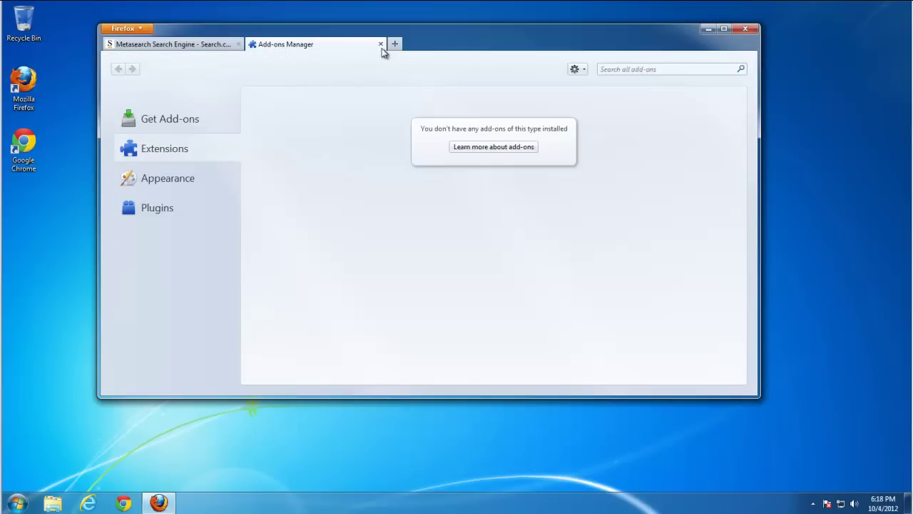
left_click(381, 44)
Restore Firefox's home page to the default in Options
left_click(124, 28)
mouse_move(235, 100)
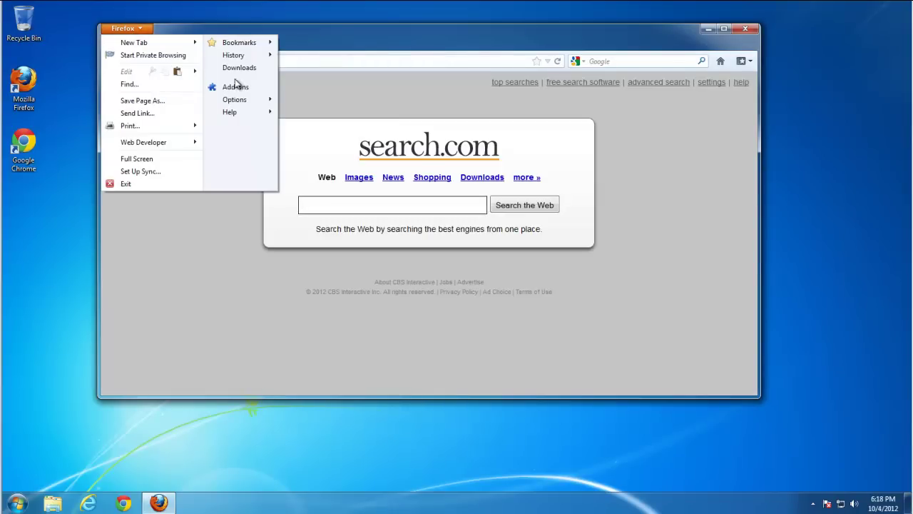
left_click(299, 101)
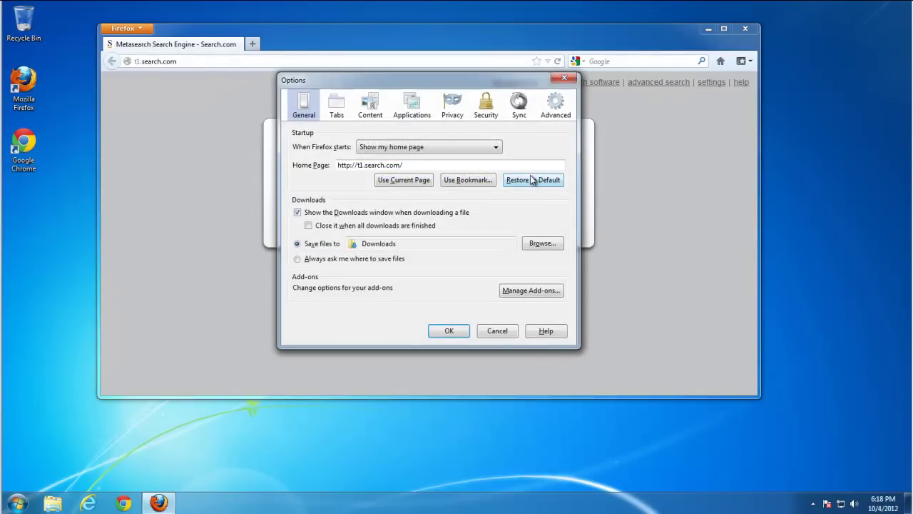
left_click(532, 182)
Save the options and open about:config, accepting its warning
left_click(446, 331)
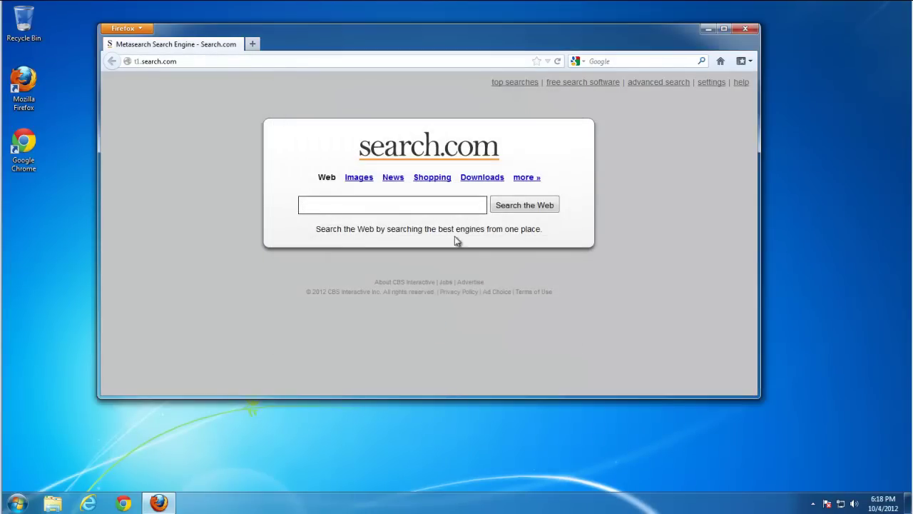
left_click_drag(179, 61, 58, 65)
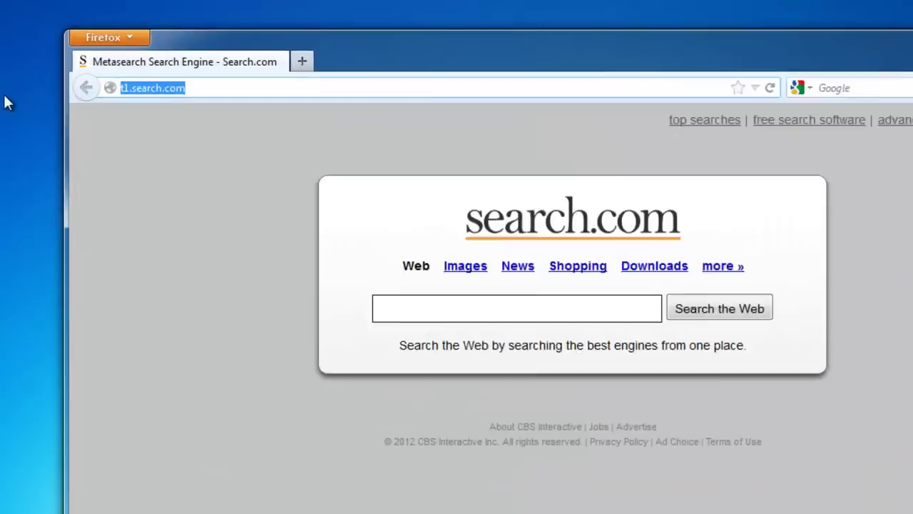
type("about:c")
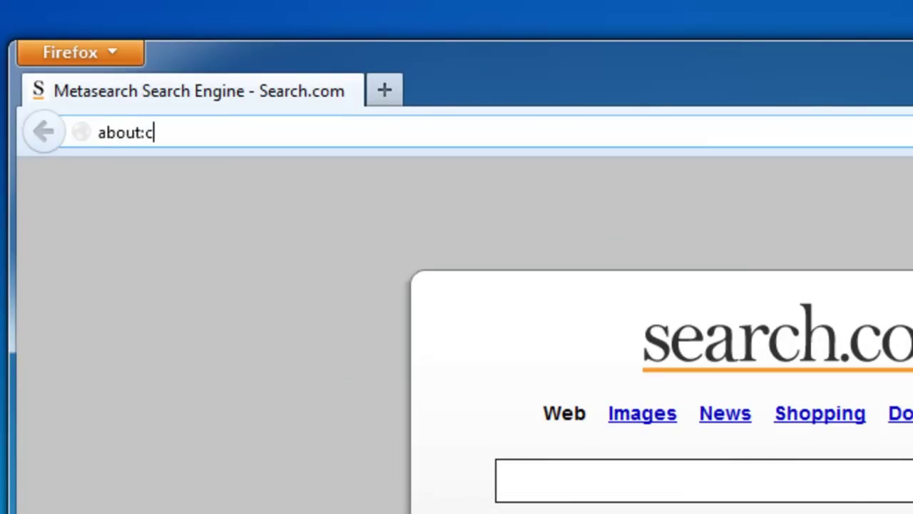
type("onf")
type("ig")
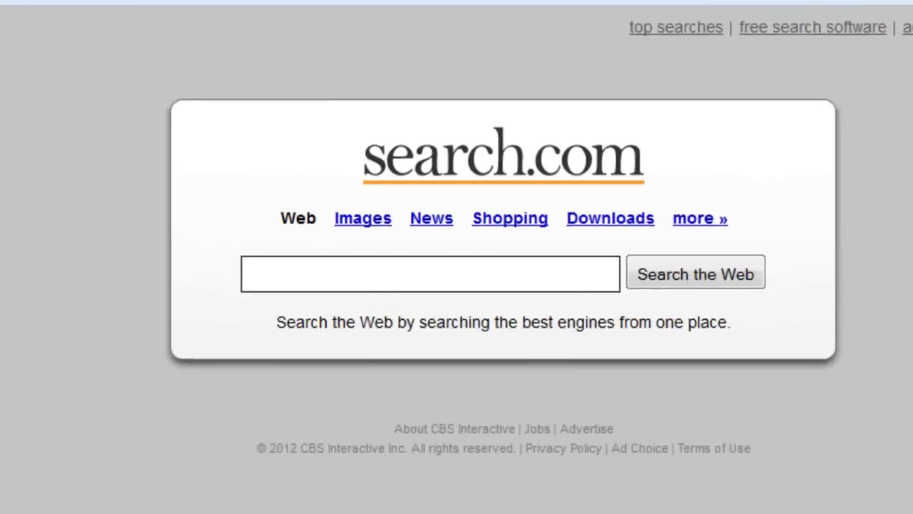
key("Return")
left_click(493, 265)
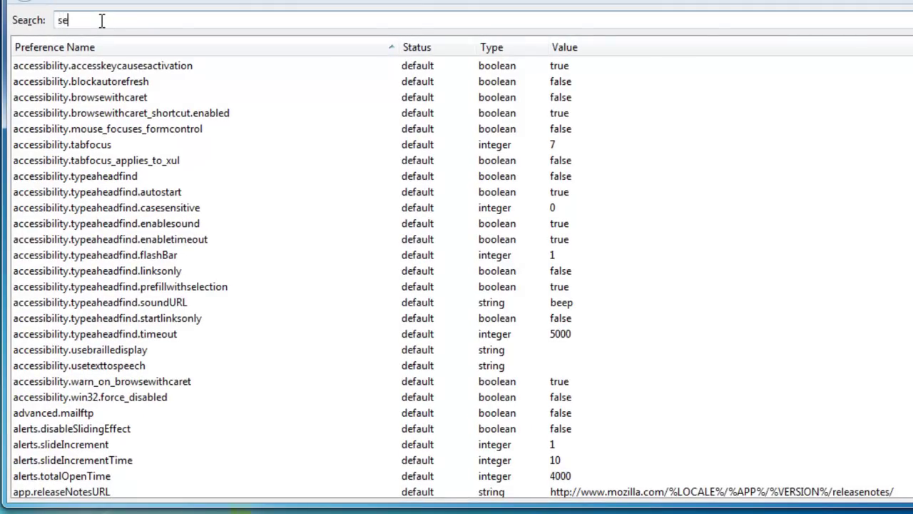
Reset selectedEngine, keyword.URL and defaultenginename, the three search preferences pointing to Search.com
type("arch.com")
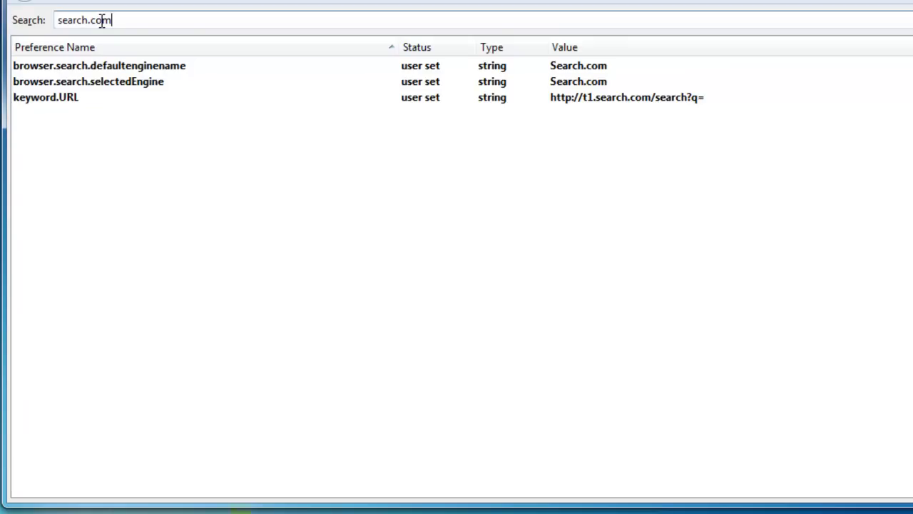
right_click(53, 85)
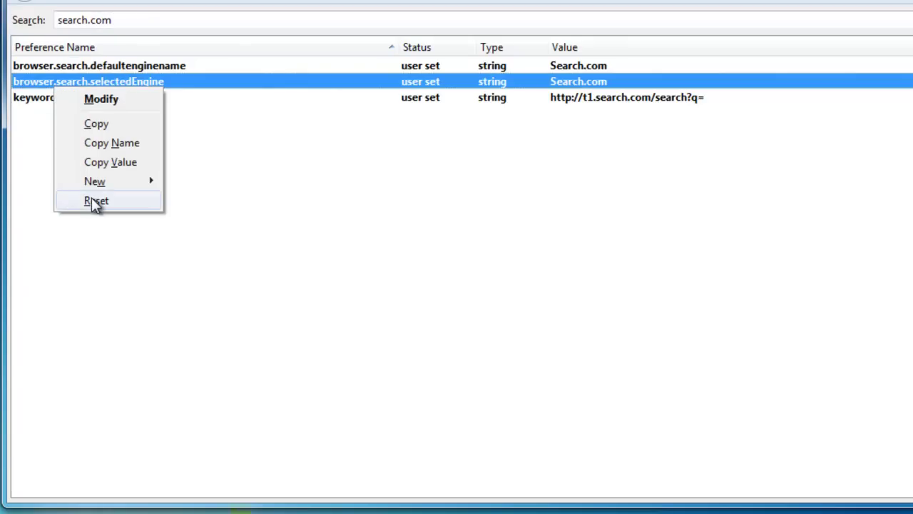
left_click(92, 201)
right_click(42, 101)
left_click(81, 218)
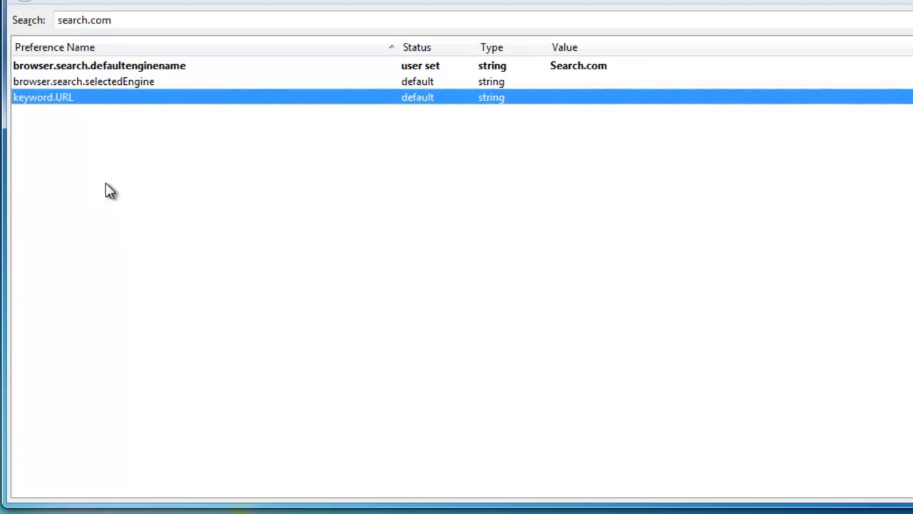
right_click(83, 69)
left_click(122, 182)
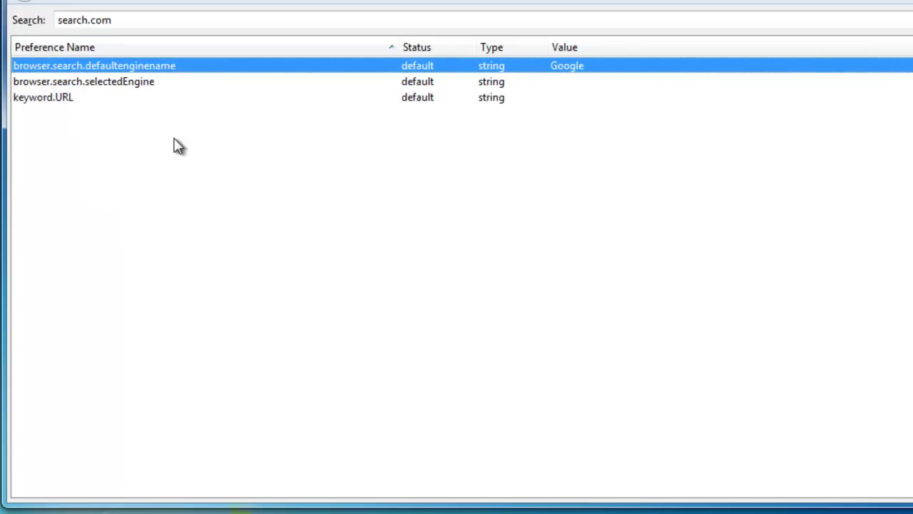
left_click_drag(87, 20, 134, 21)
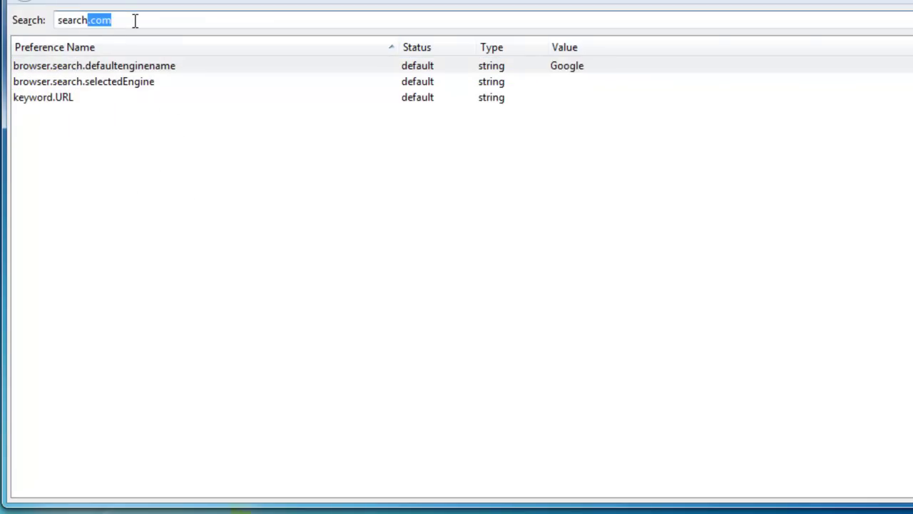